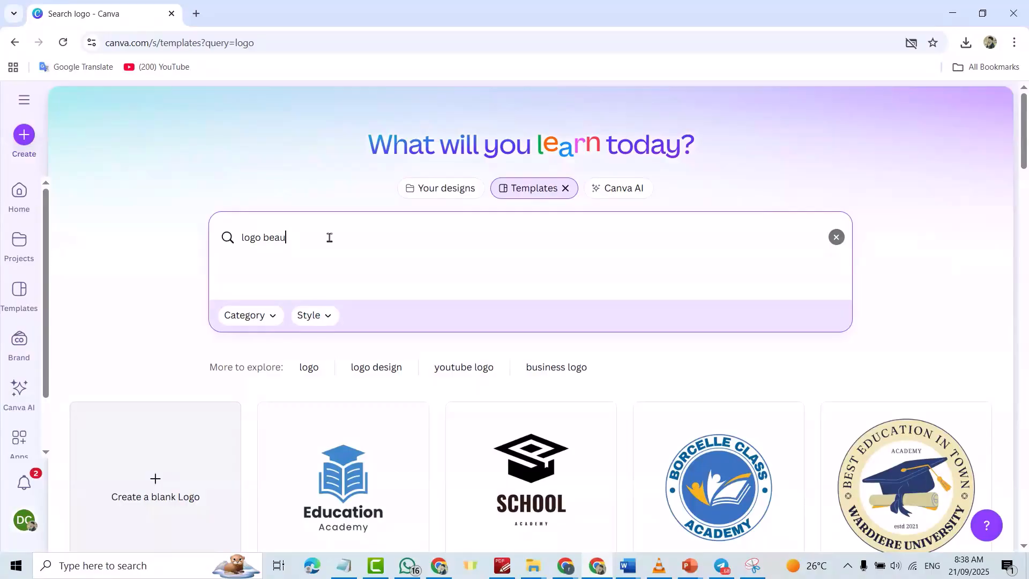
Step: Search the templates for "logo beauty" and browse the resulting designs
key(Return)
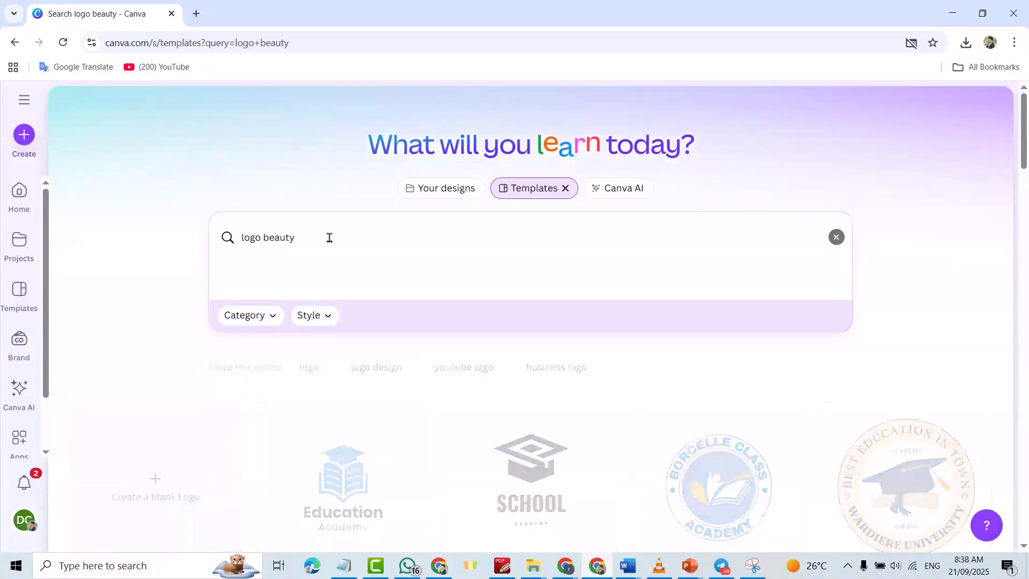
scroll(408, 298, down, 4)
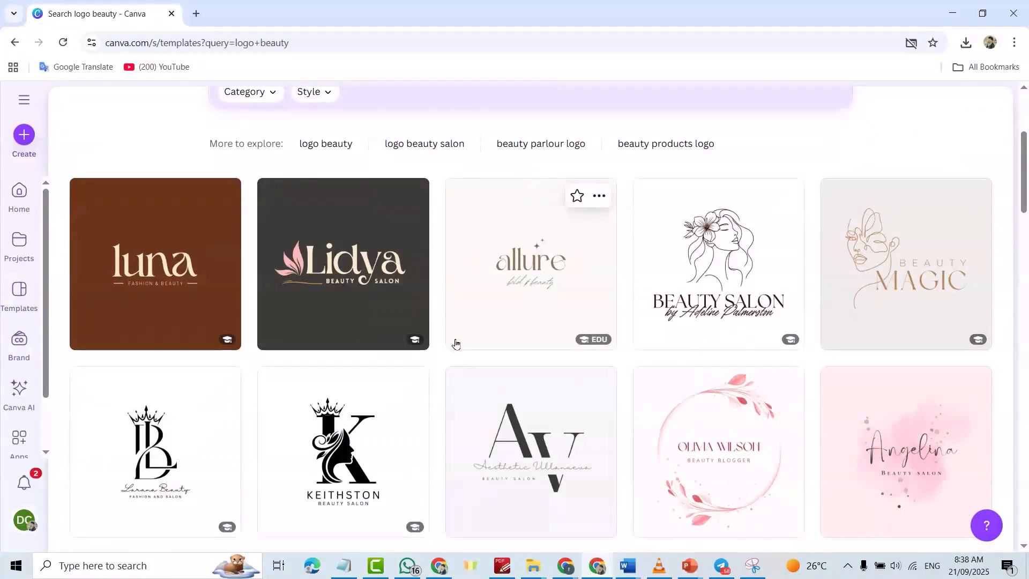
scroll(455, 370, down, 6)
scroll(464, 390, down, 12)
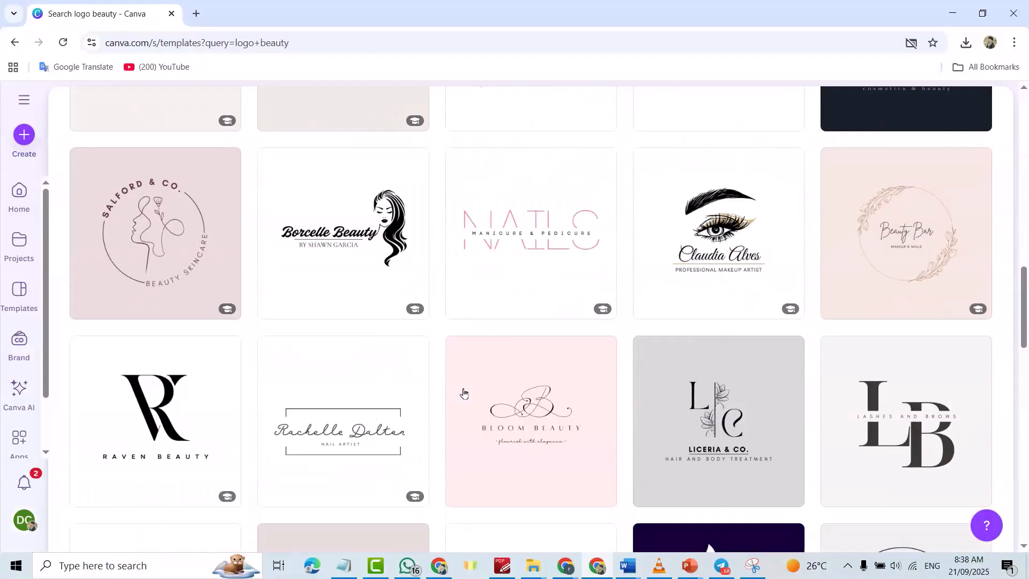
scroll(465, 394, down, 4)
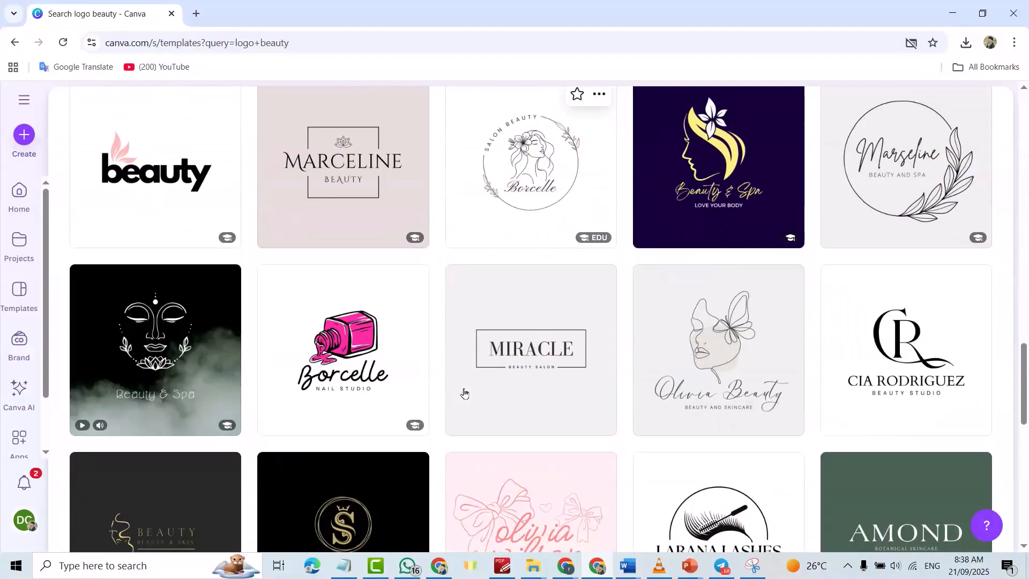
scroll(465, 394, up, 20)
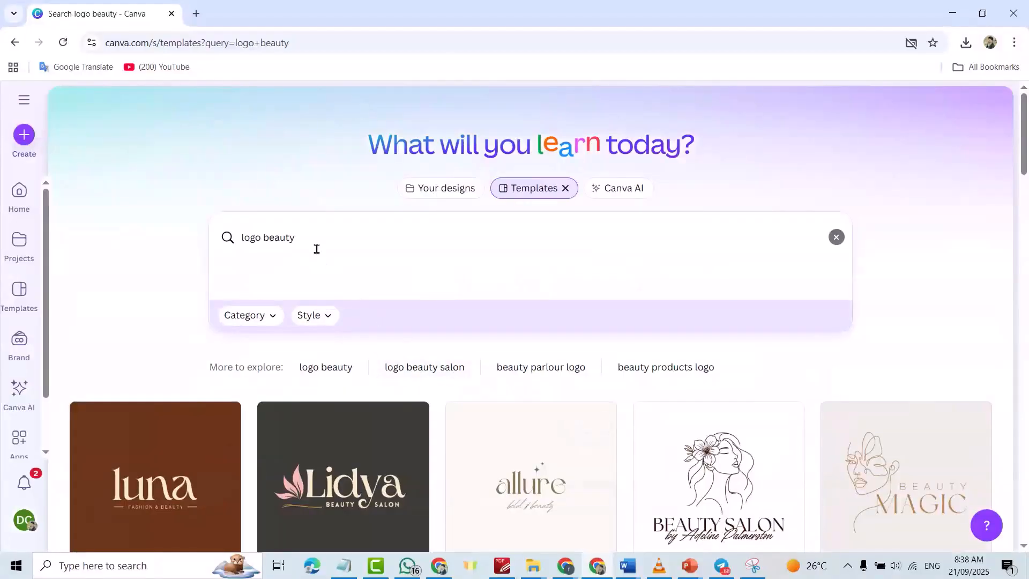
Step: Search the templates for "logo education" and look through the designs offered
drag(311, 239, 270, 234)
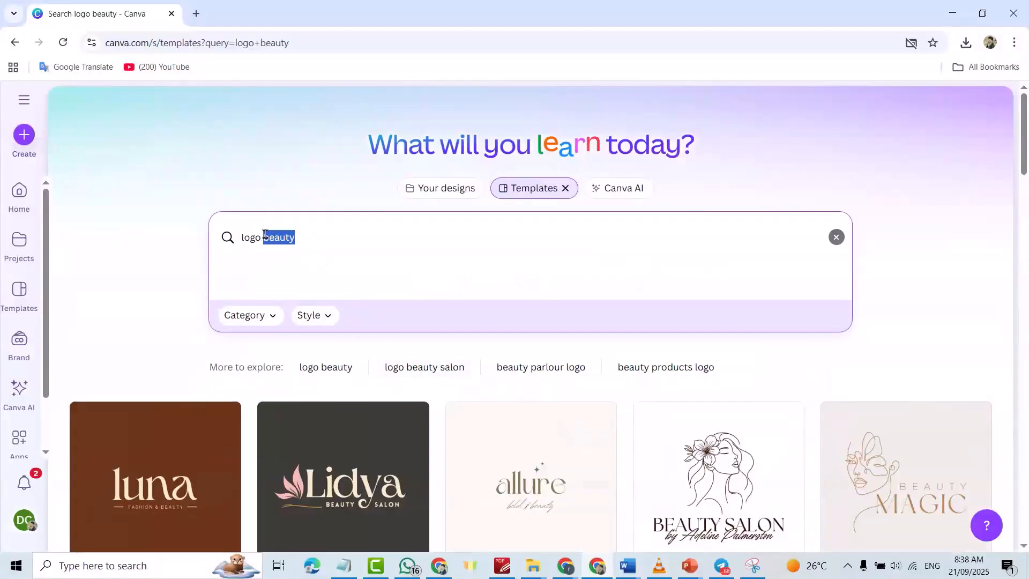
text(education)
key(Return)
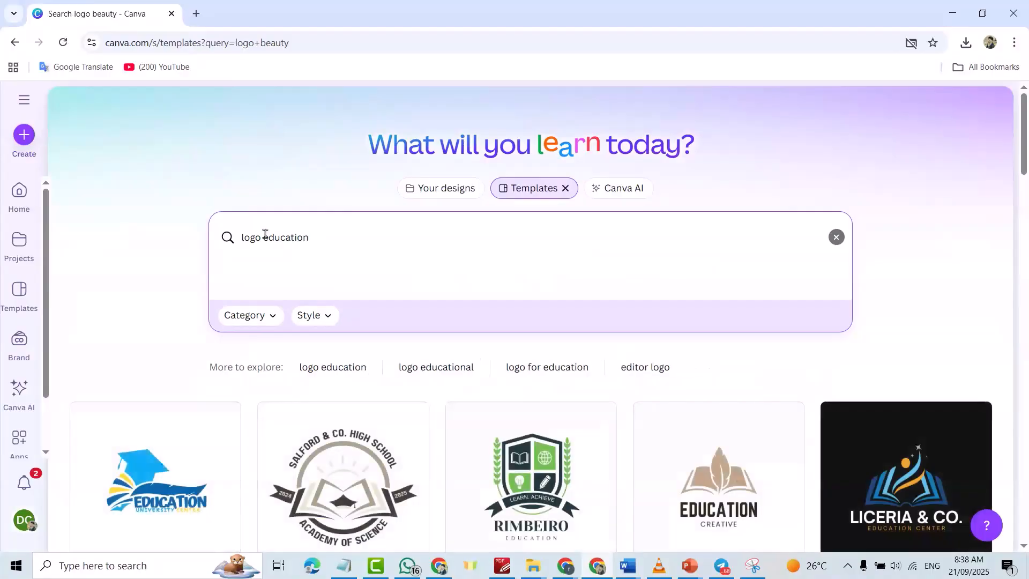
scroll(437, 268, down, 12)
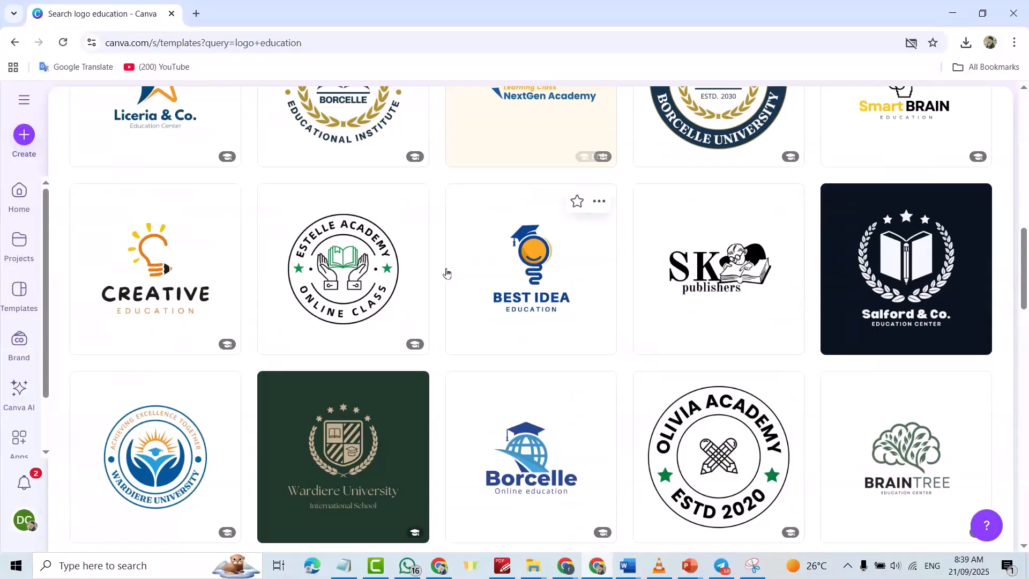
scroll(450, 279, down, 9)
scroll(467, 317, down, 5)
scroll(466, 318, up, 20)
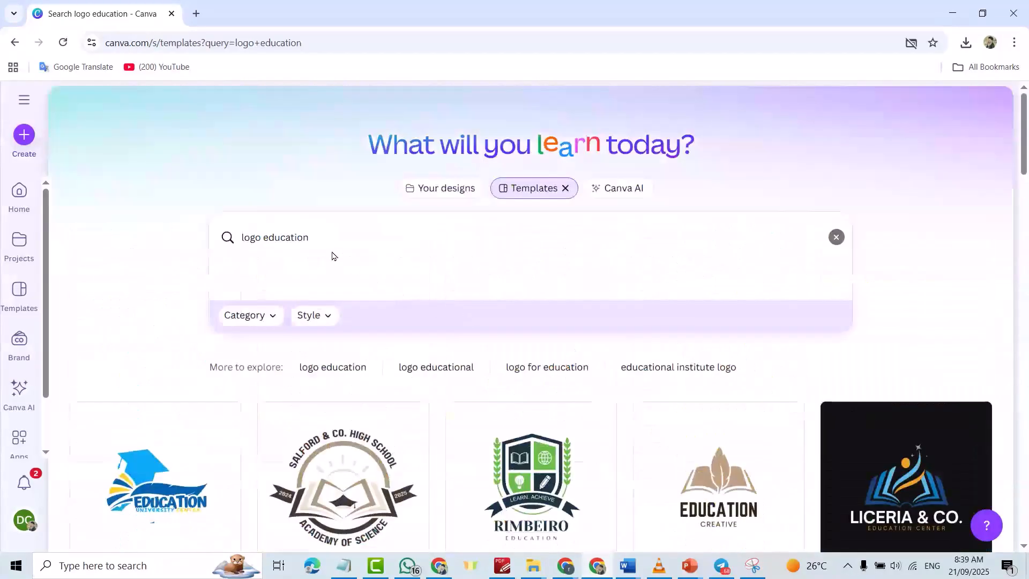
Step: Search the templates for "logo gaming" and open the Dark Abstract Black Panther Gaming Logo template for customizing
drag(317, 236, 267, 237)
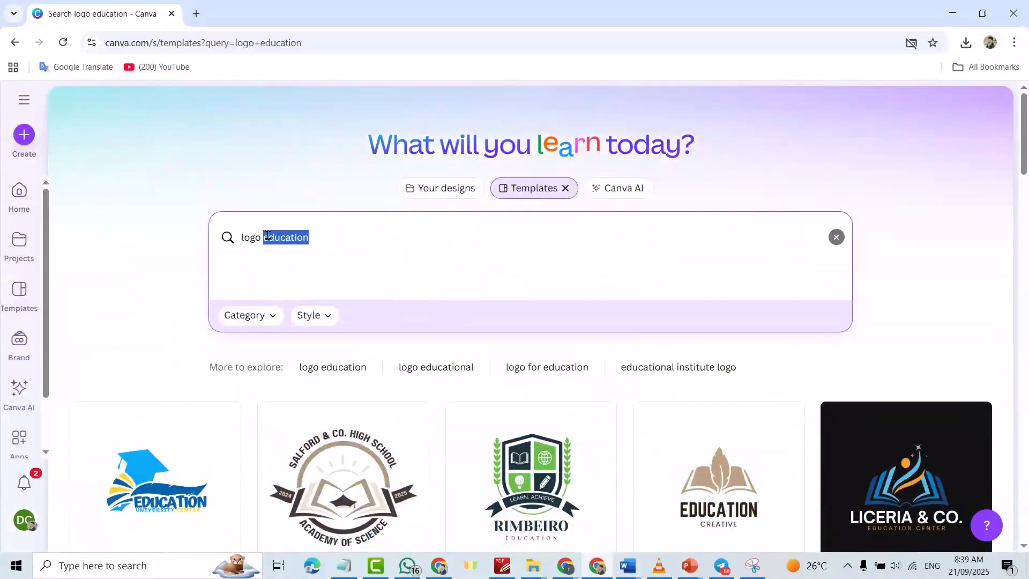
text(gaming)
key(Return)
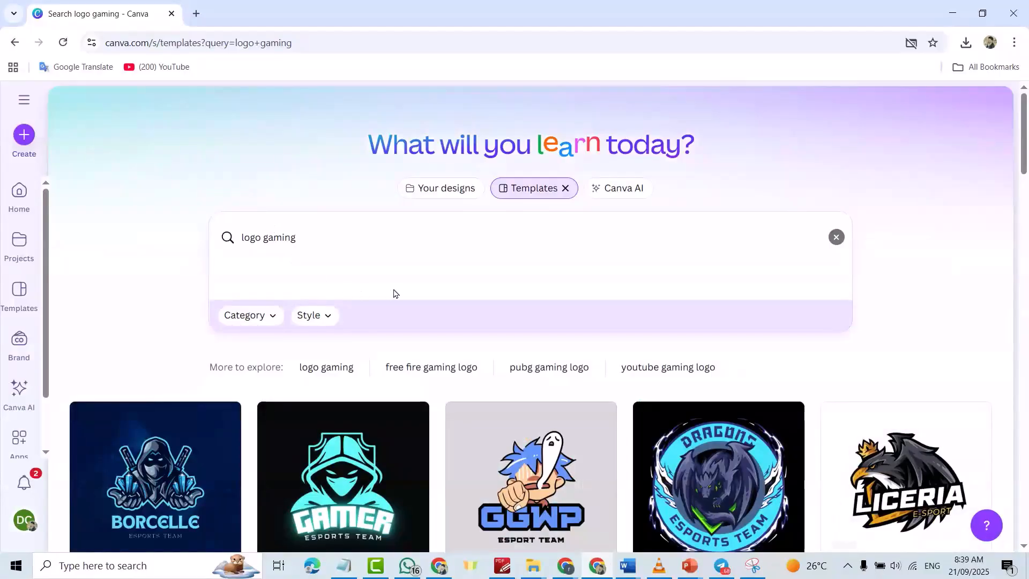
scroll(408, 292, down, 2)
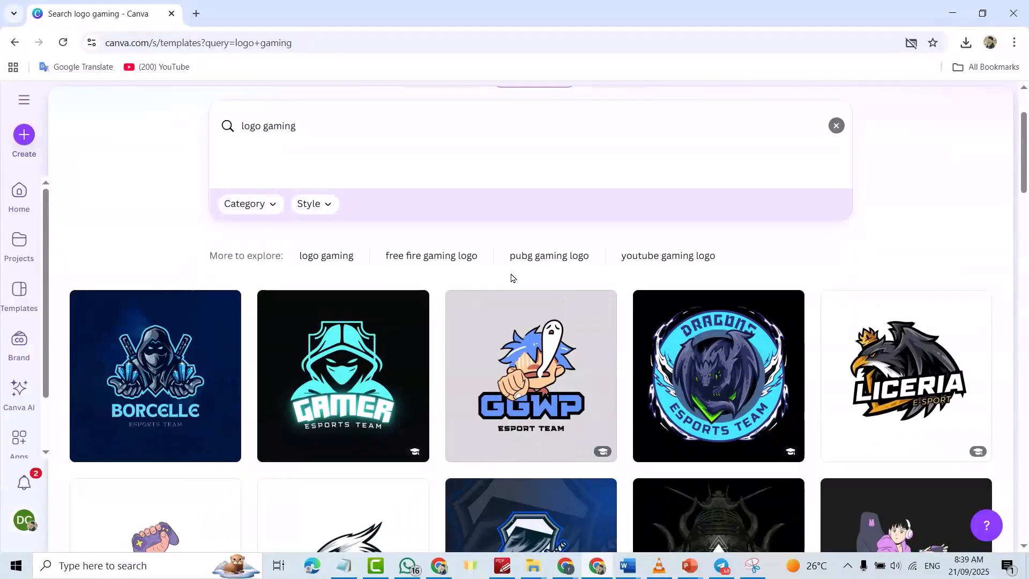
scroll(537, 275, down, 2)
scroll(557, 274, down, 8)
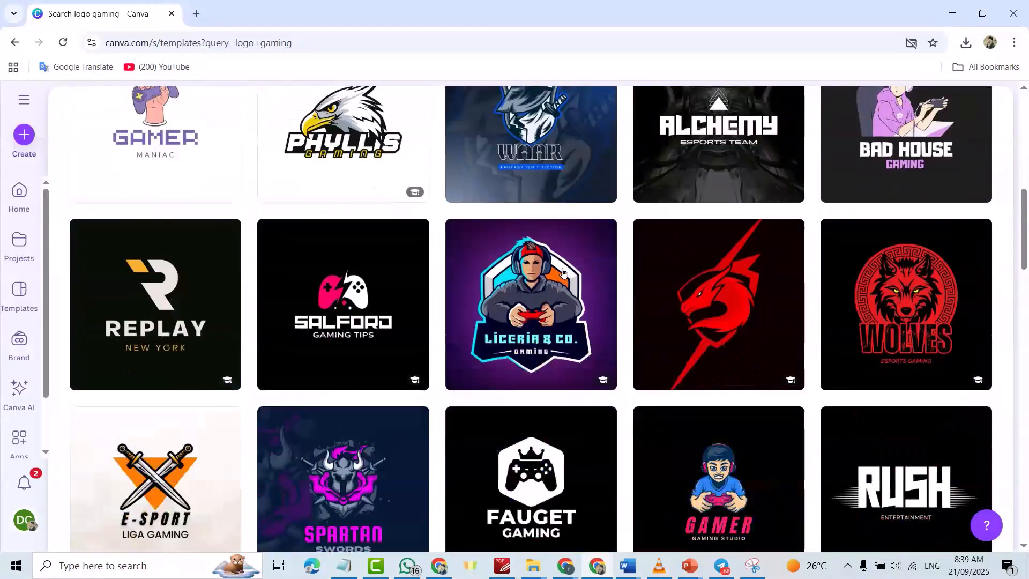
scroll(563, 274, down, 7)
scroll(563, 274, down, 4)
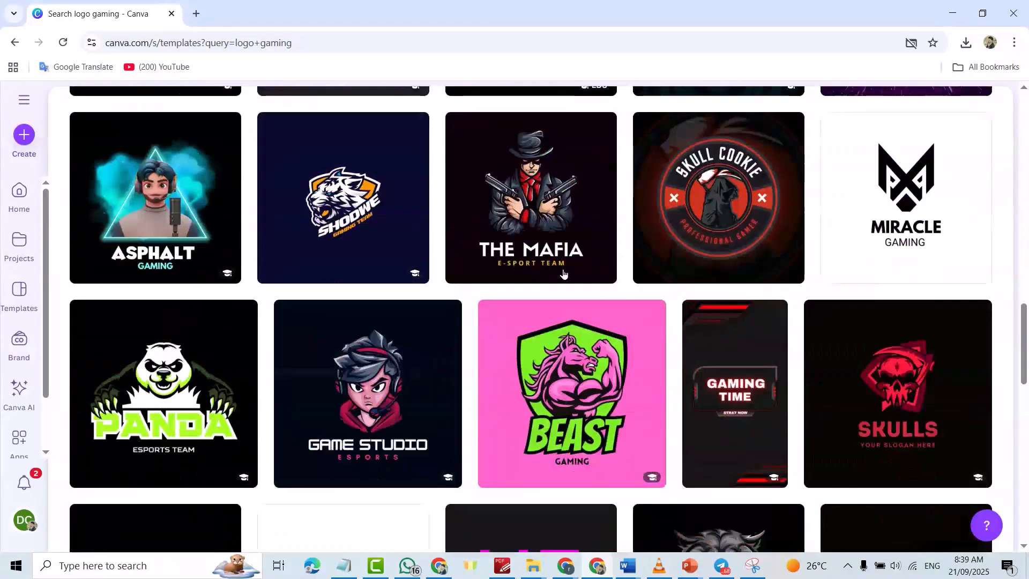
scroll(563, 274, down, 8)
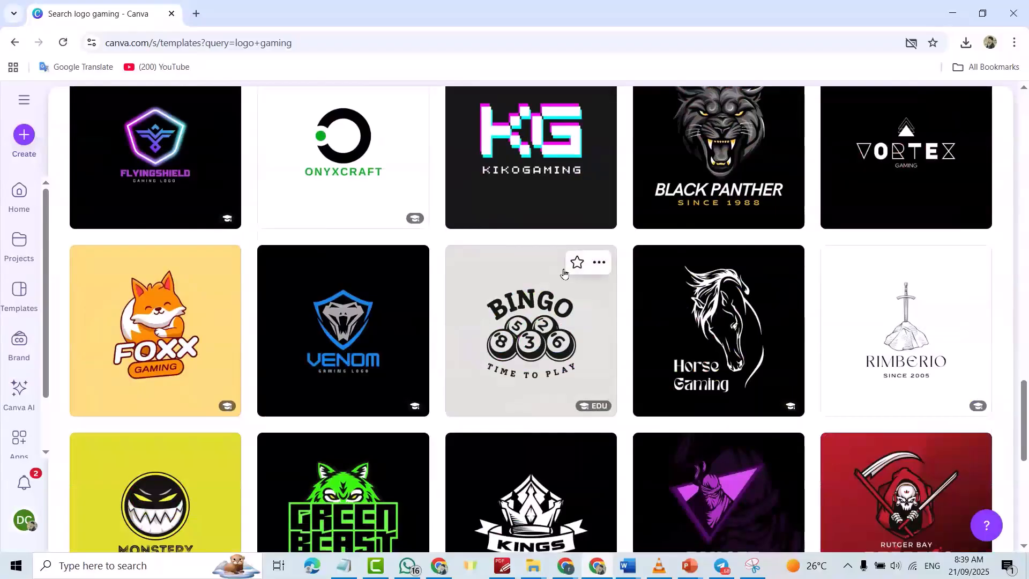
scroll(564, 273, up, 2)
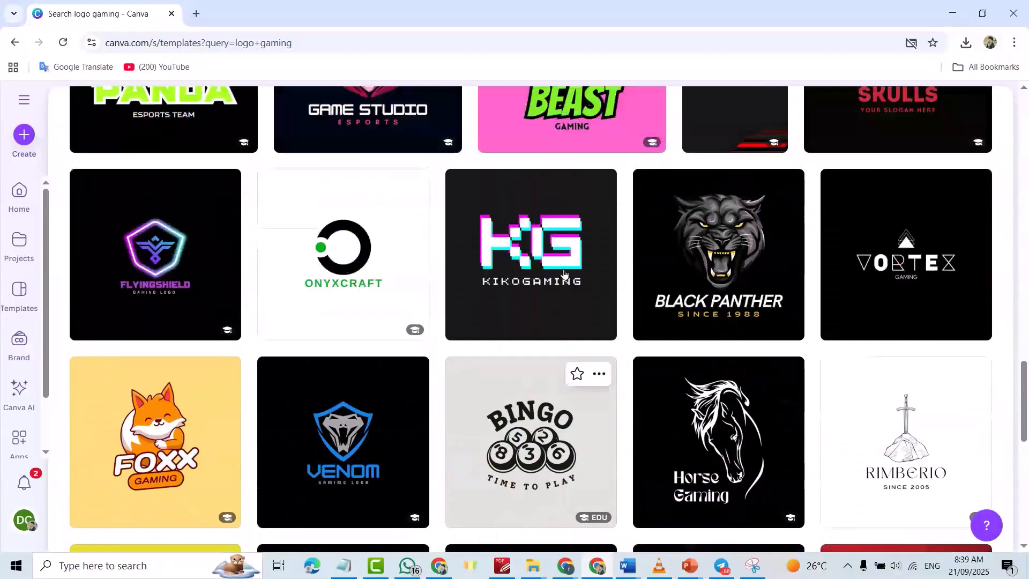
click(720, 256)
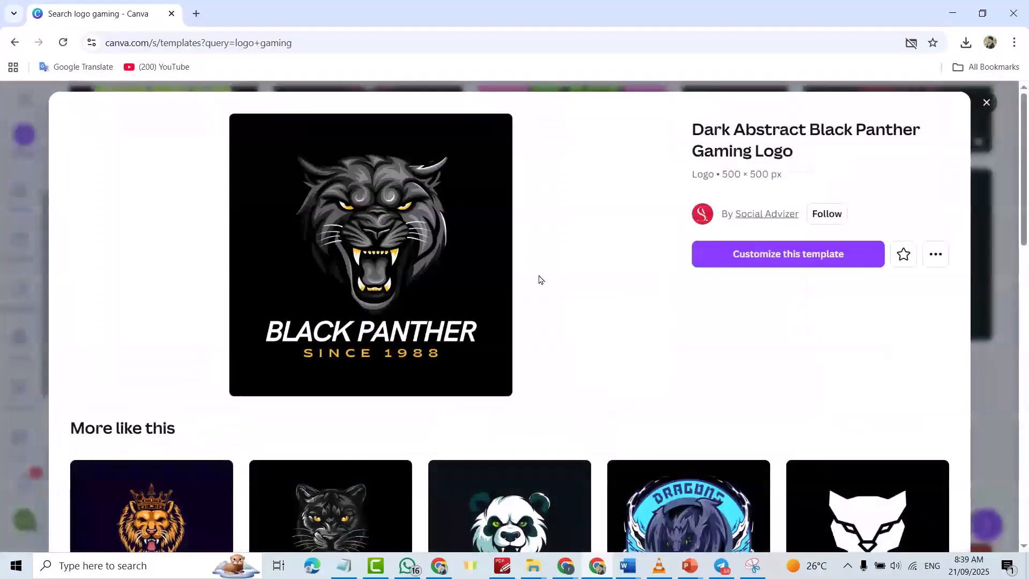
click(781, 261)
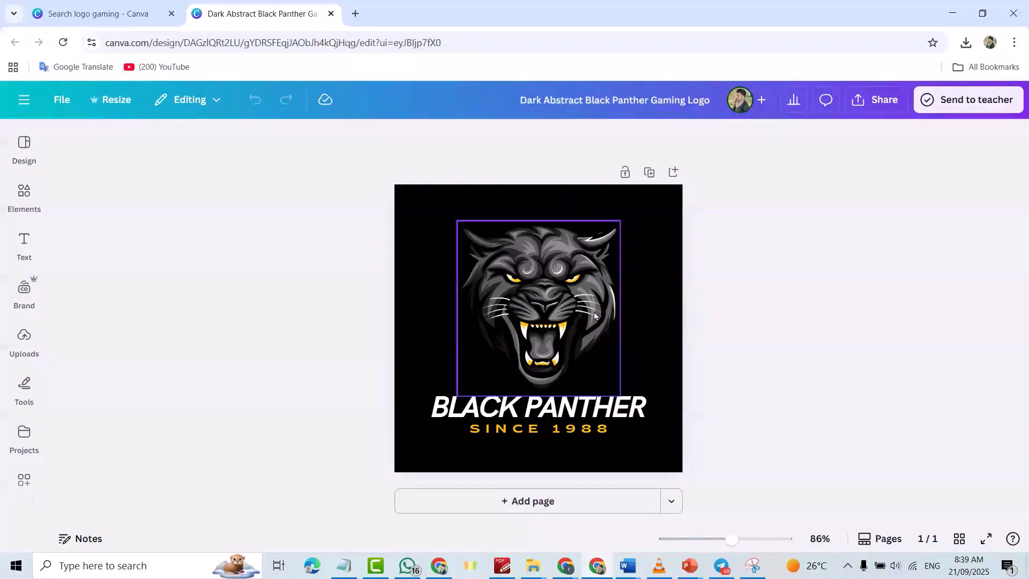
Step: Recolor the panther graphic, changing its black parts to dark blue and its yellow parts to red
click(557, 312)
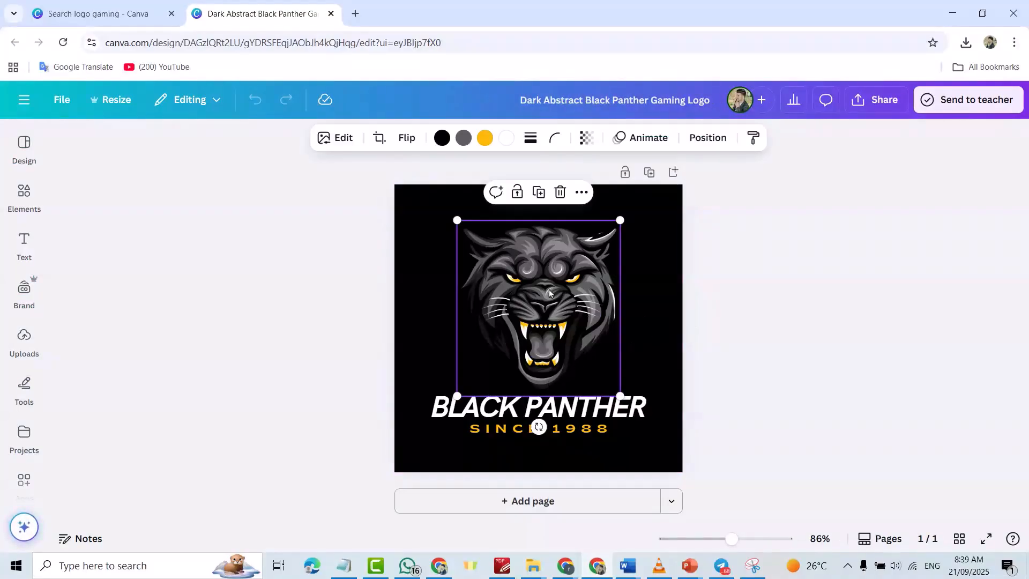
click(443, 139)
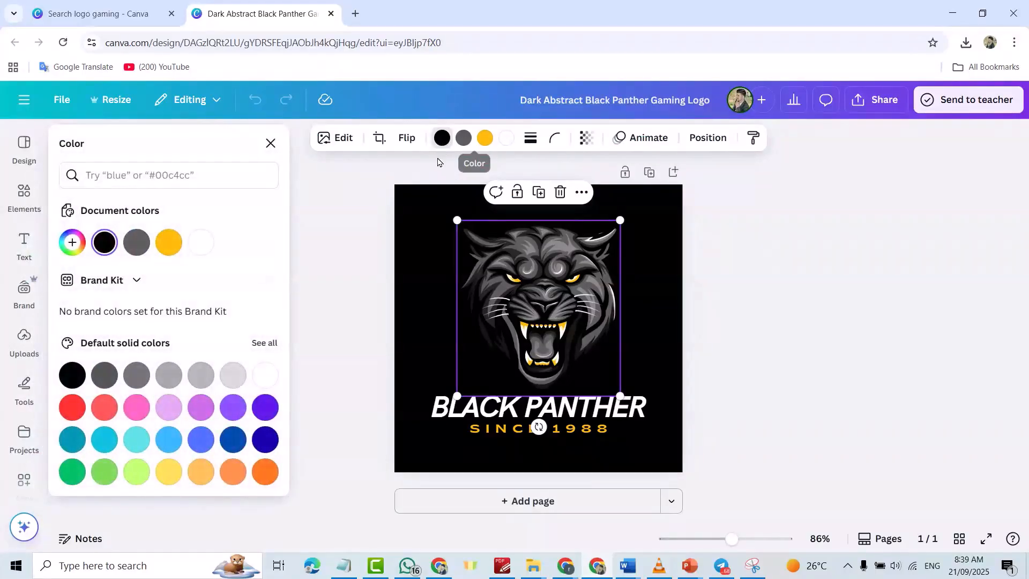
click(265, 439)
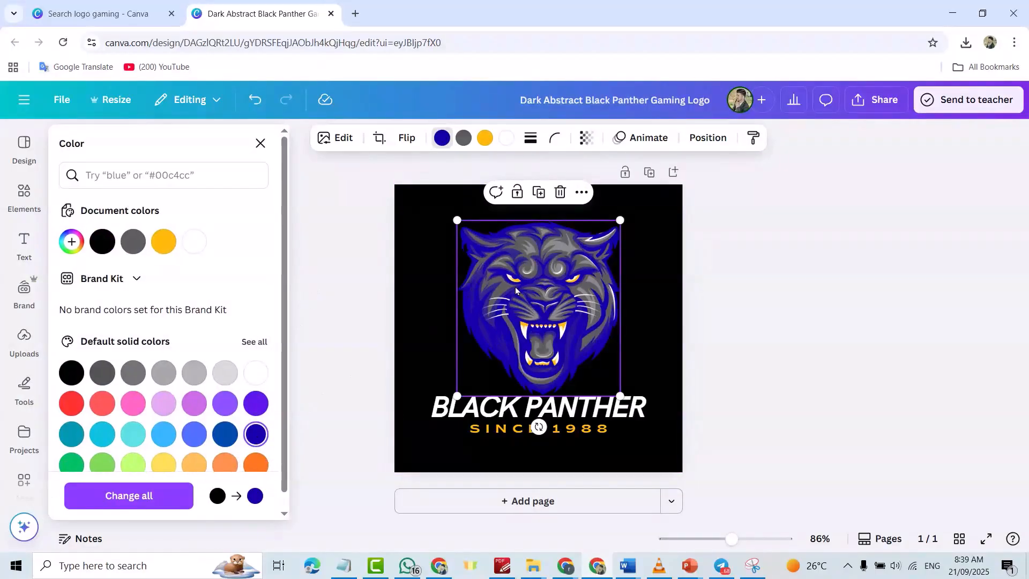
click(482, 140)
click(75, 408)
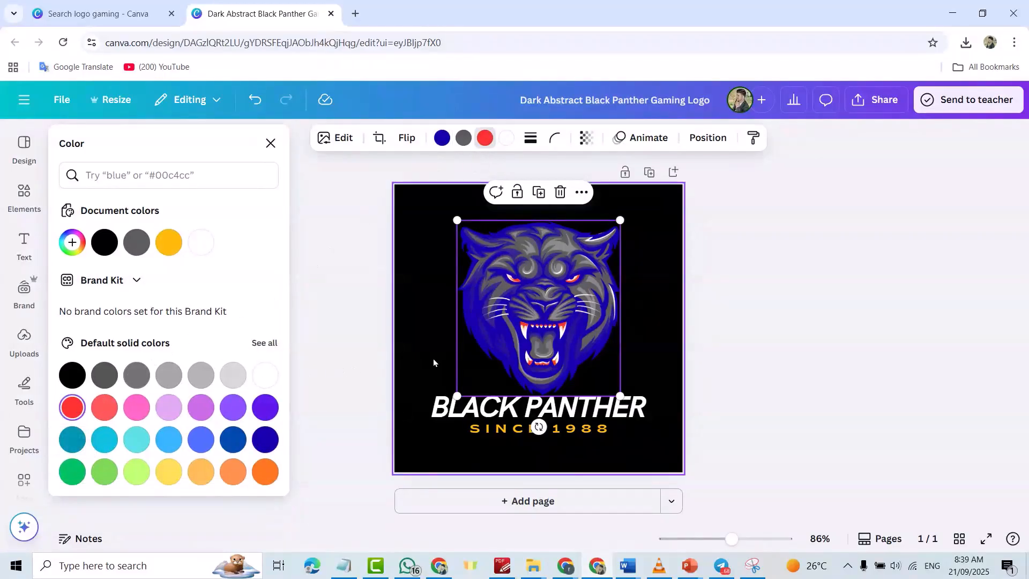
Step: Change the logo's background color to the default solid red
click(416, 299)
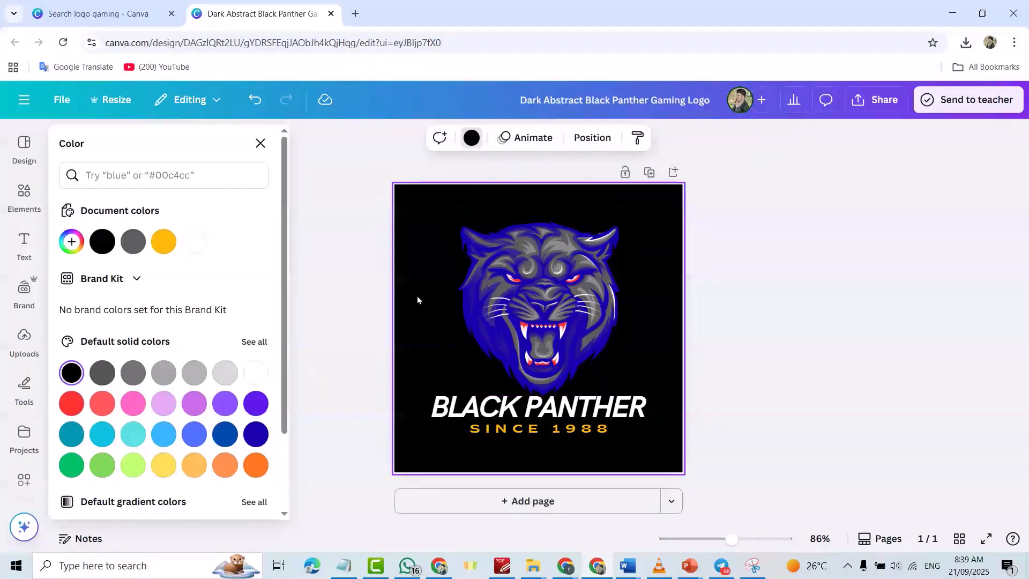
click(472, 139)
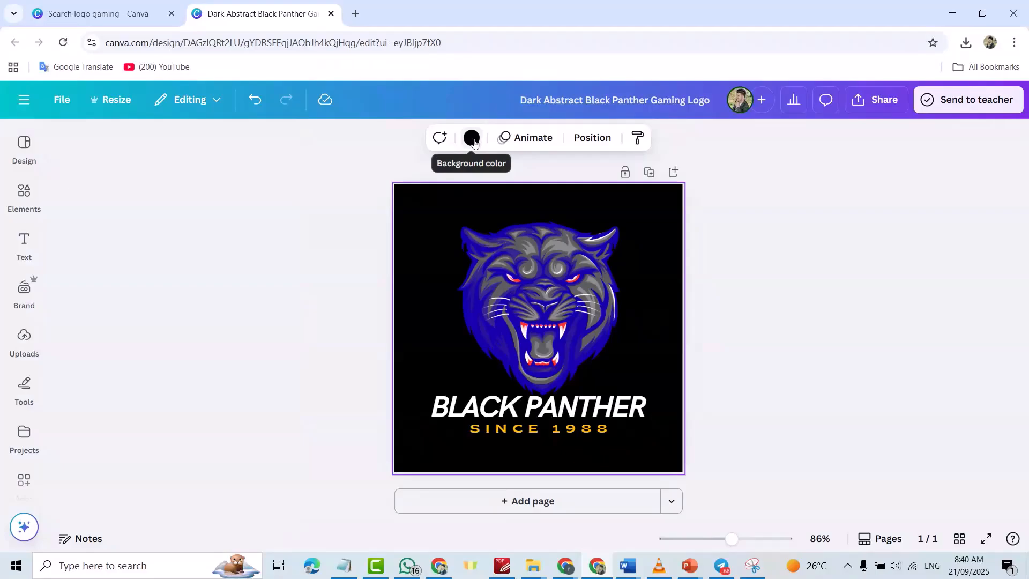
click(472, 139)
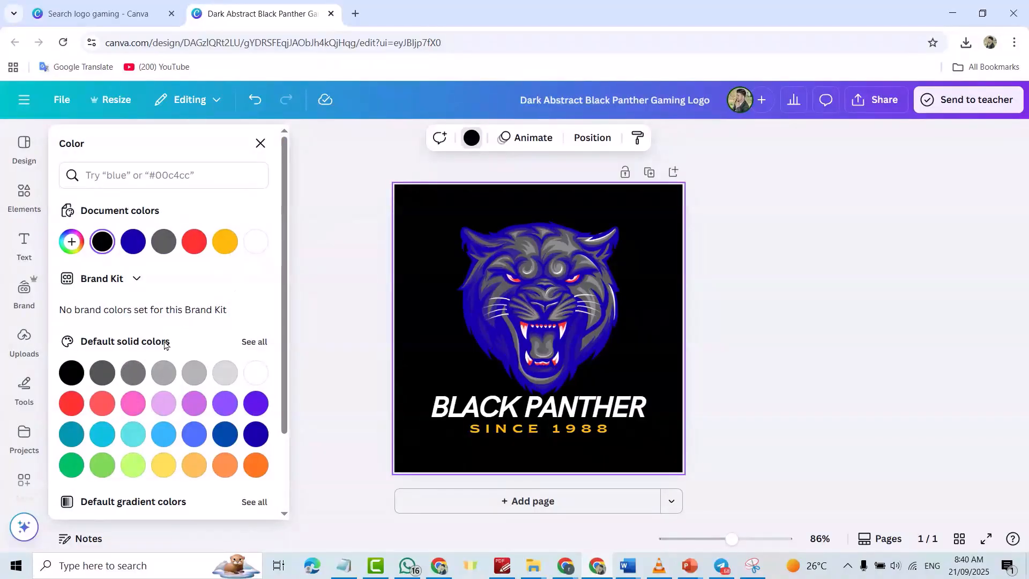
click(72, 405)
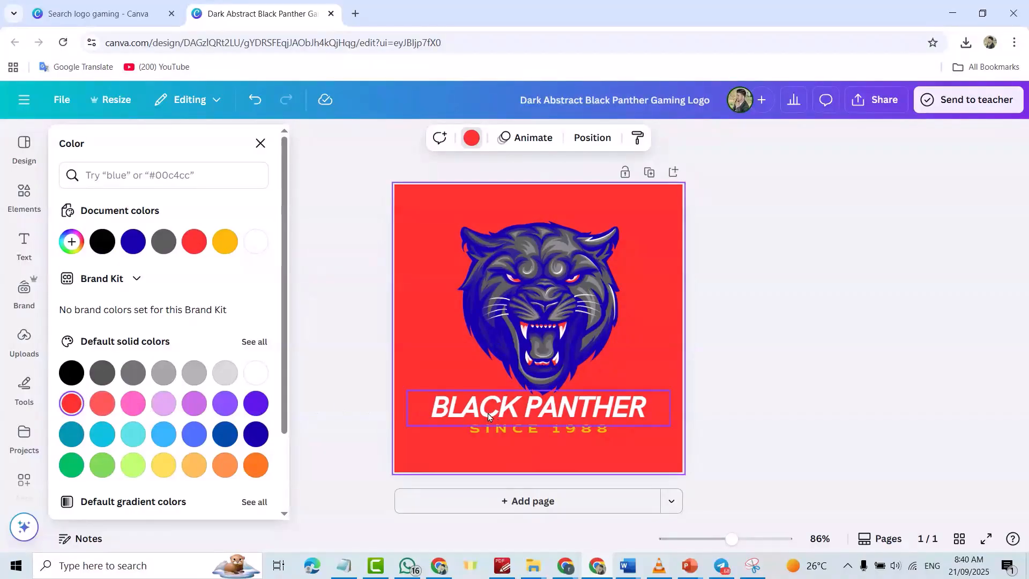
Step: Replace the main title text below the panther with "ENG-SCHOOL"
click(535, 413)
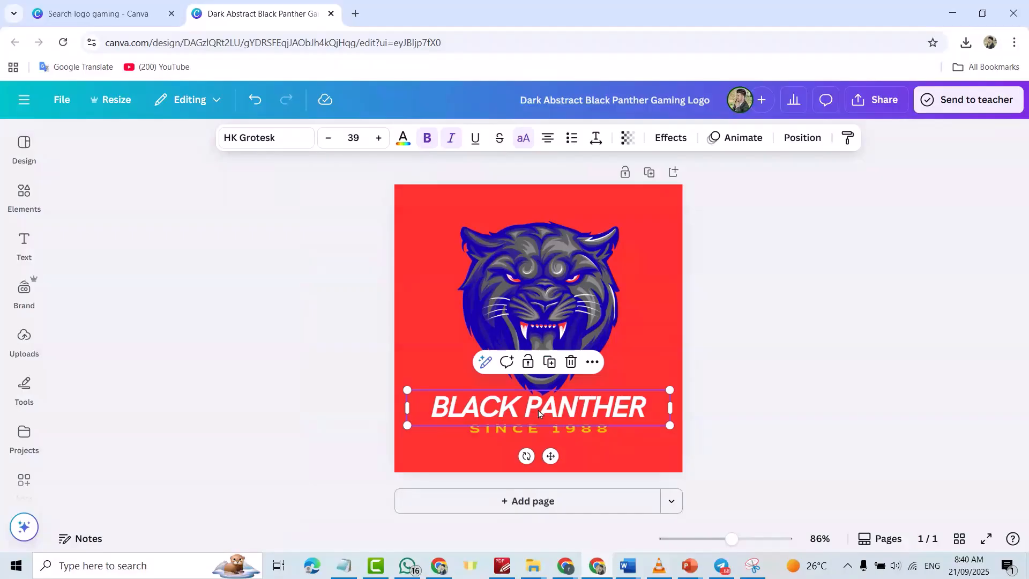
double_click(539, 410)
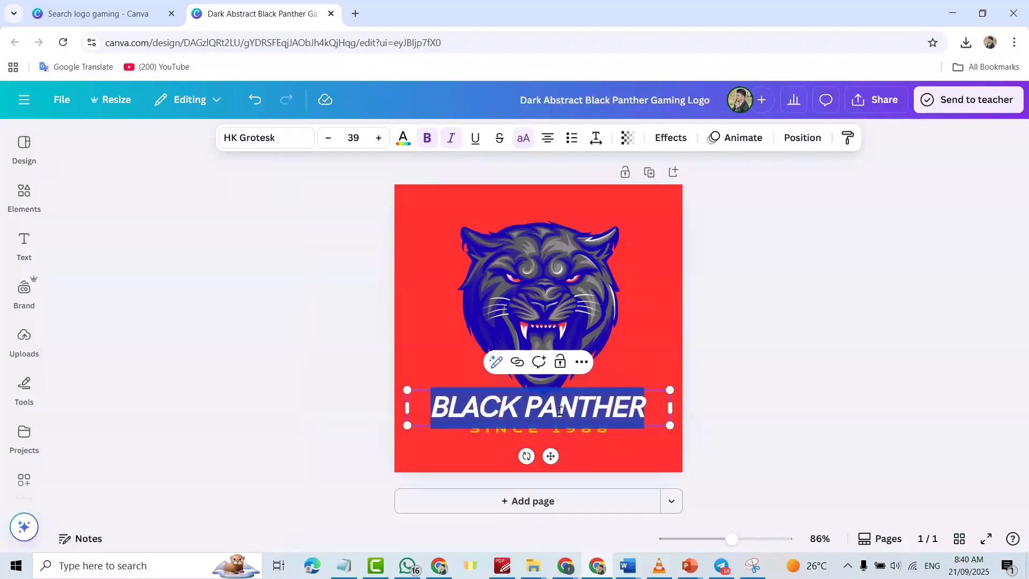
text(EN)
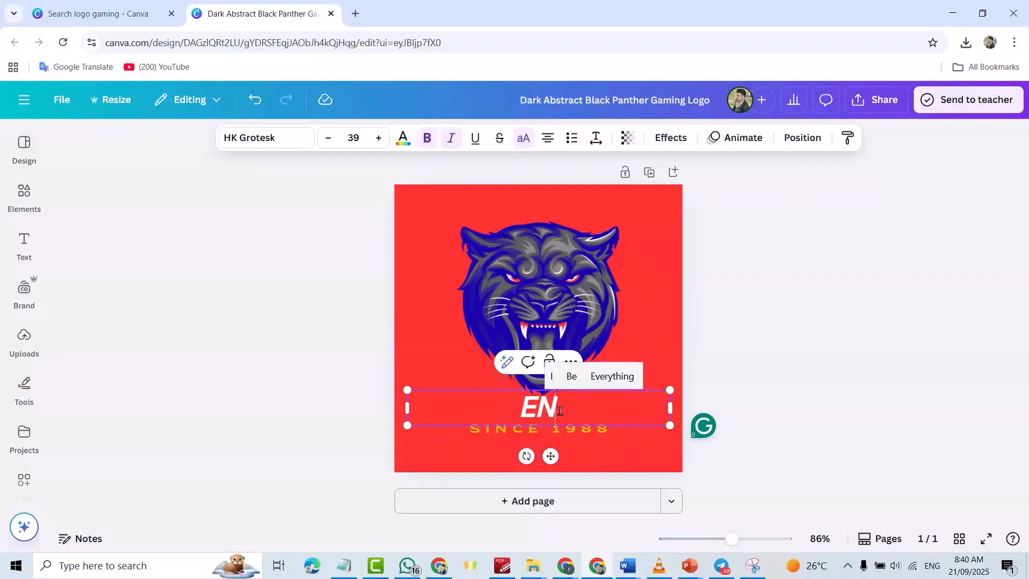
text(G S)
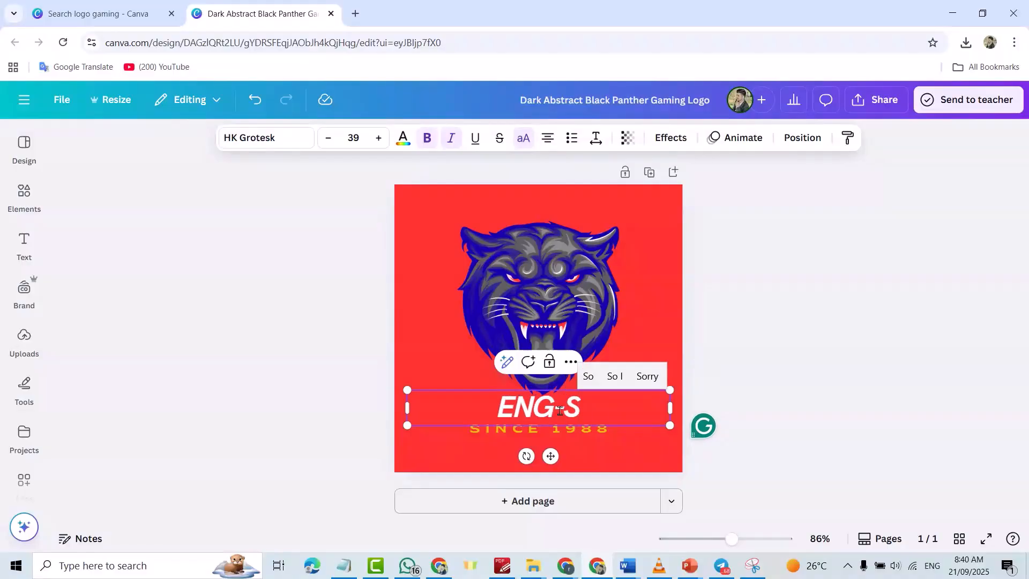
text(CH)
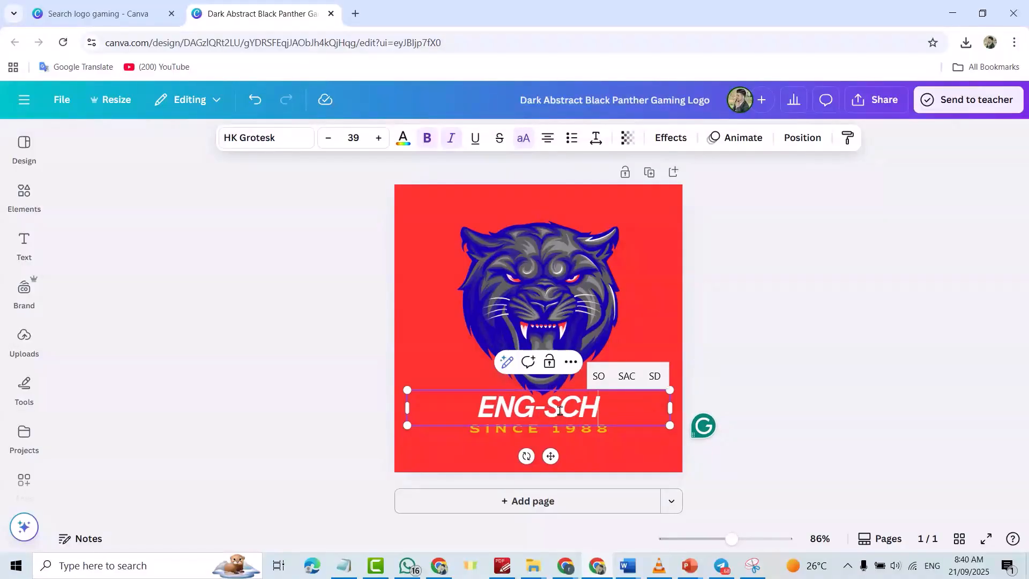
text(OOL)
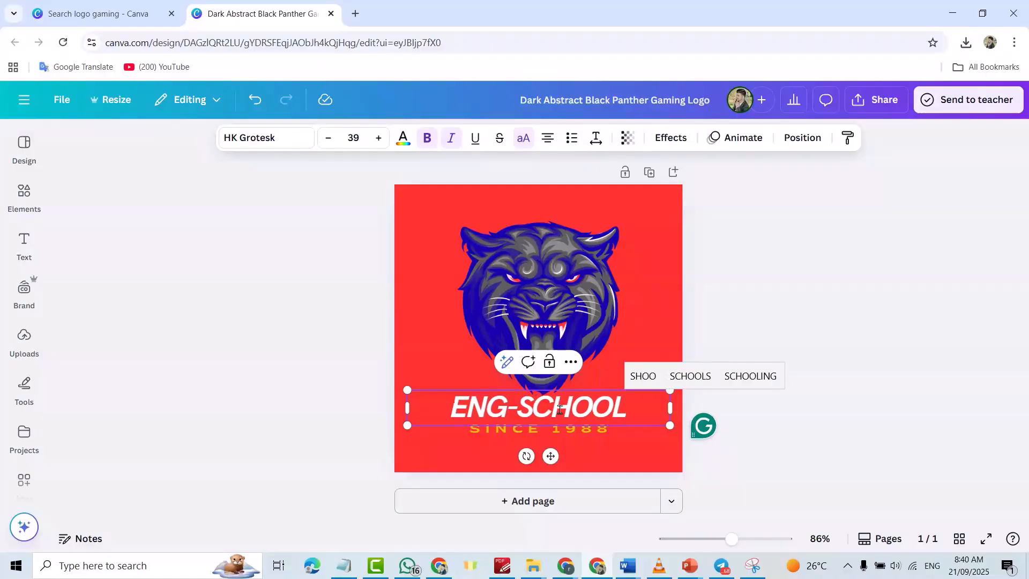
Step: Change the year in the subtitle below ENG-SCHOOL to 2021
click(548, 435)
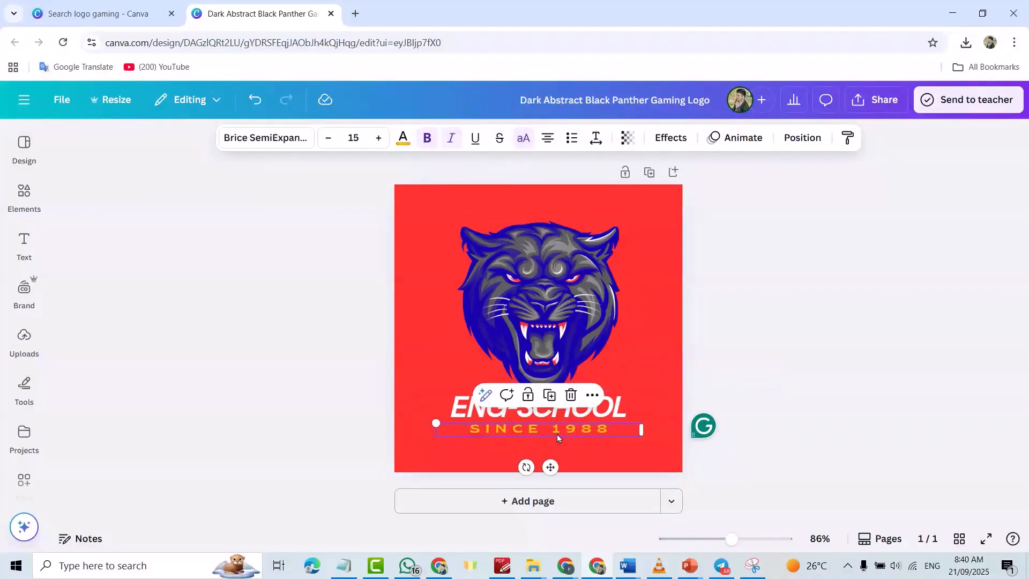
double_click(606, 431)
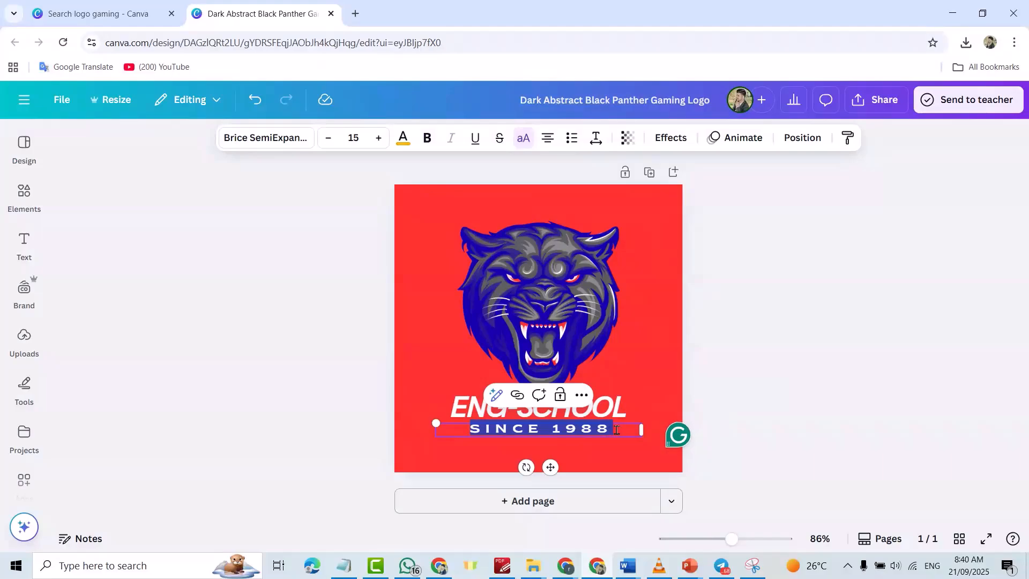
click(616, 430)
key(BackSpace)
key(BackSpace)
key(BackSpace)
key(BackSpace)
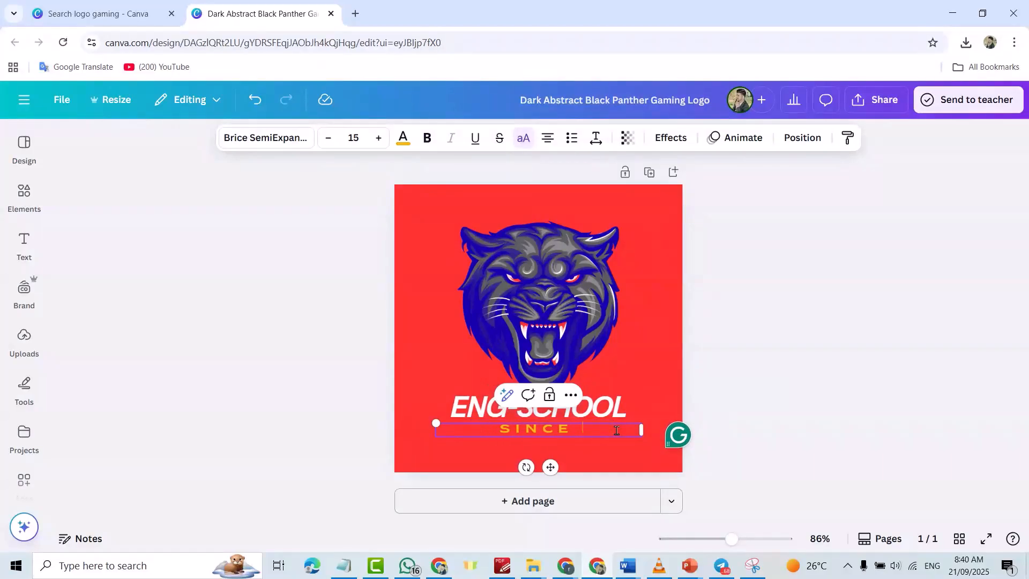
text(2021)
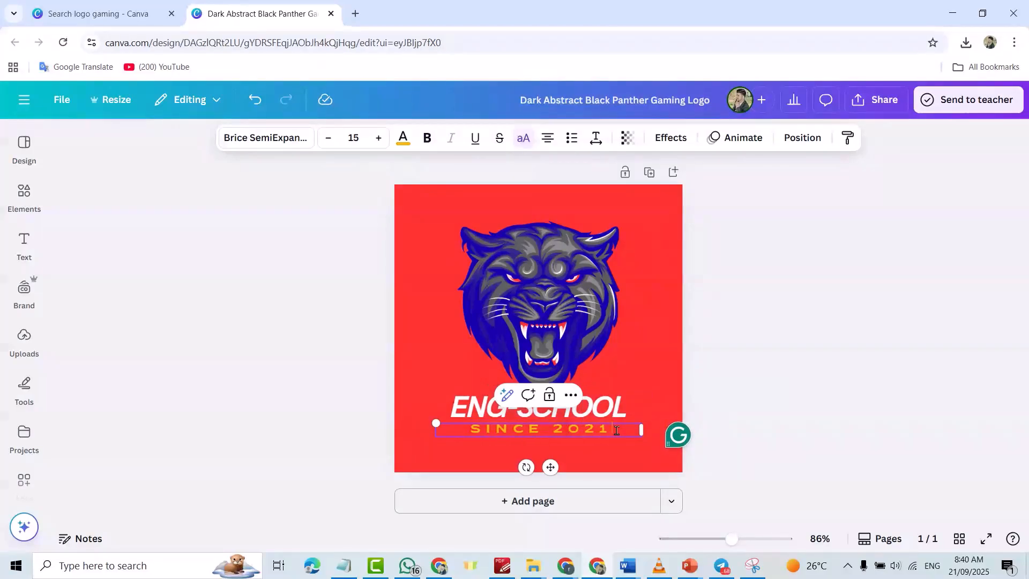
click(826, 328)
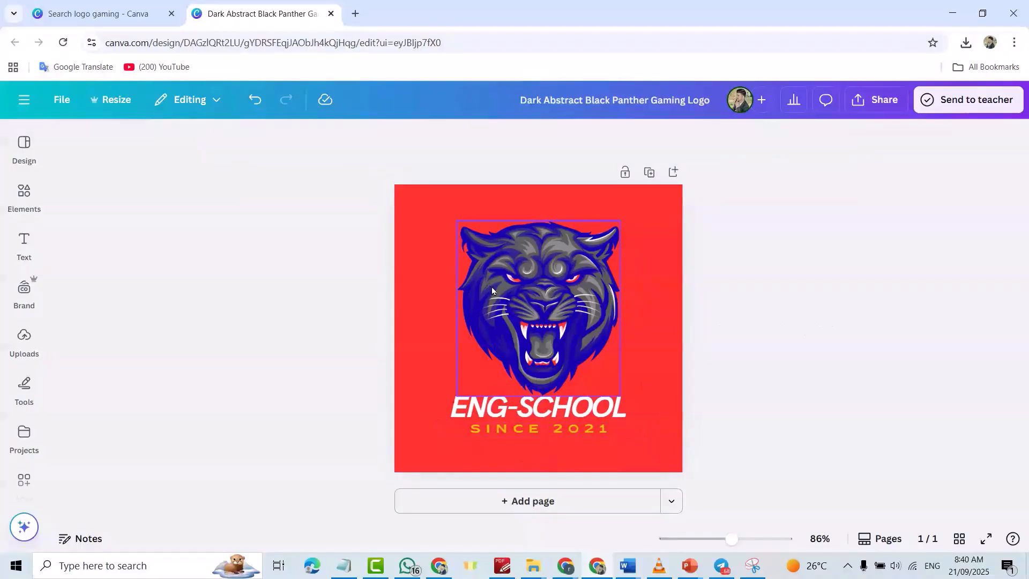
Step: Try the recently used Squada One/Klima and Gagalin/Caveat styles and the Arsenal combination on the logo
click(19, 158)
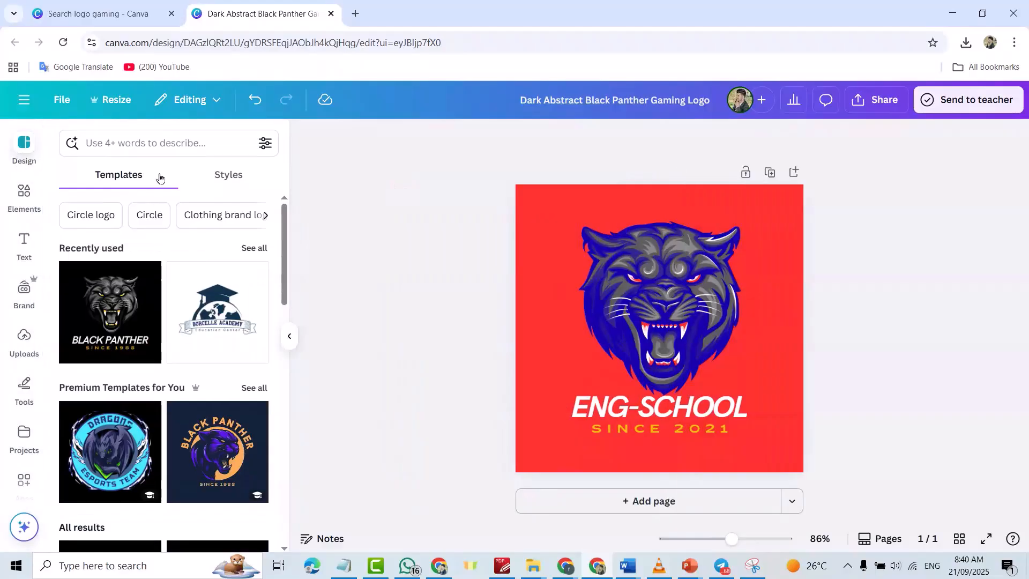
click(221, 177)
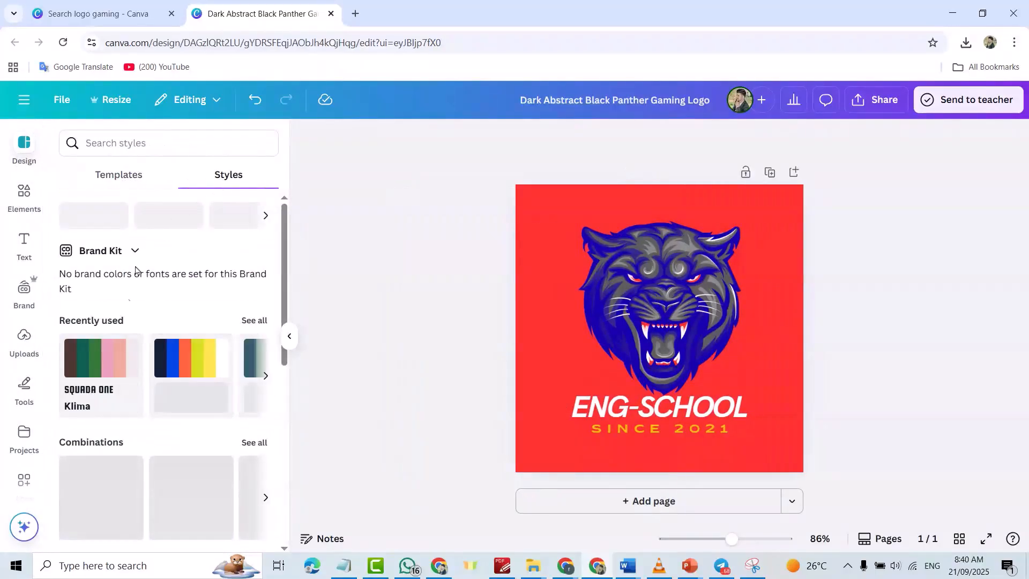
click(94, 360)
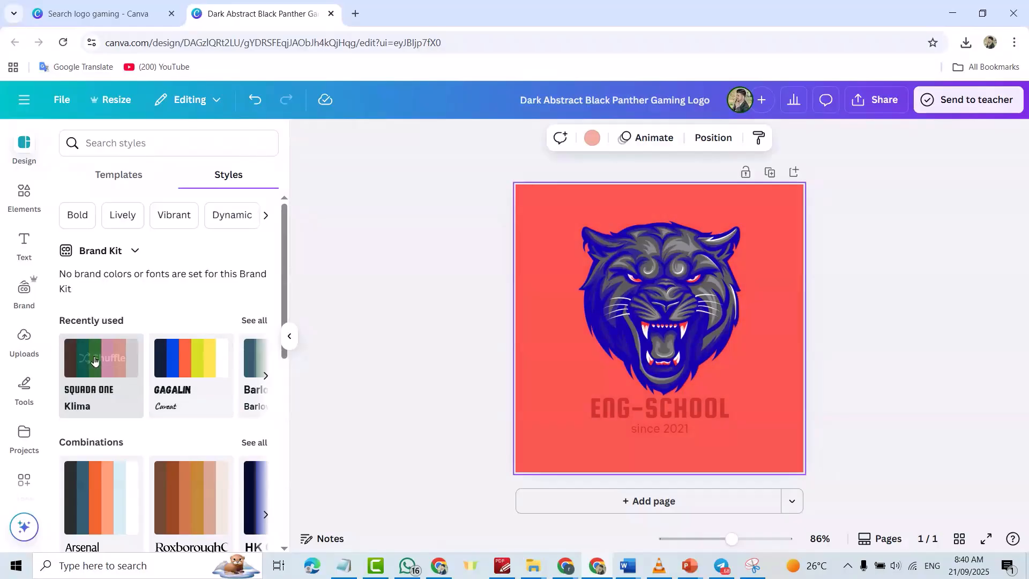
click(161, 361)
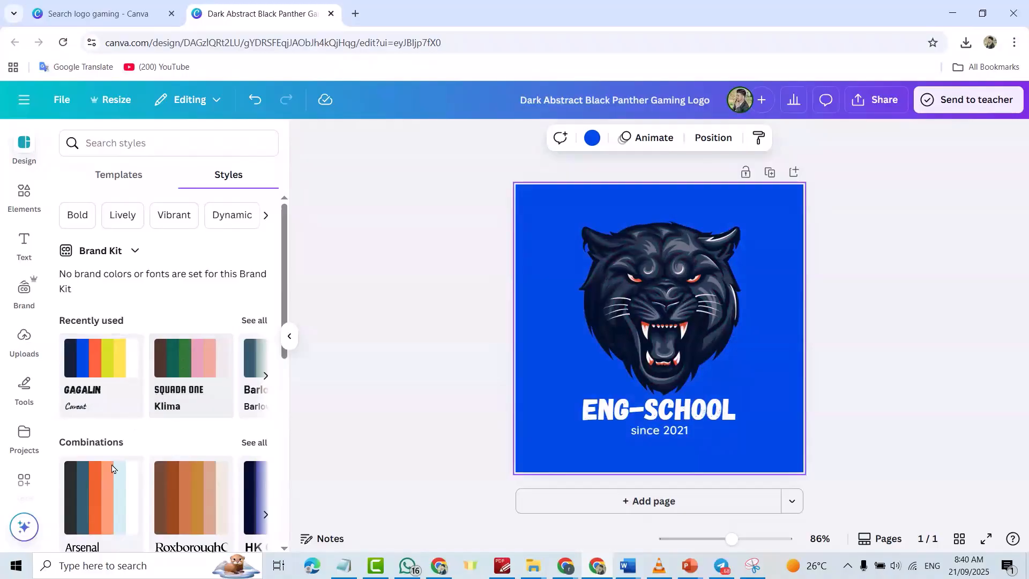
click(104, 484)
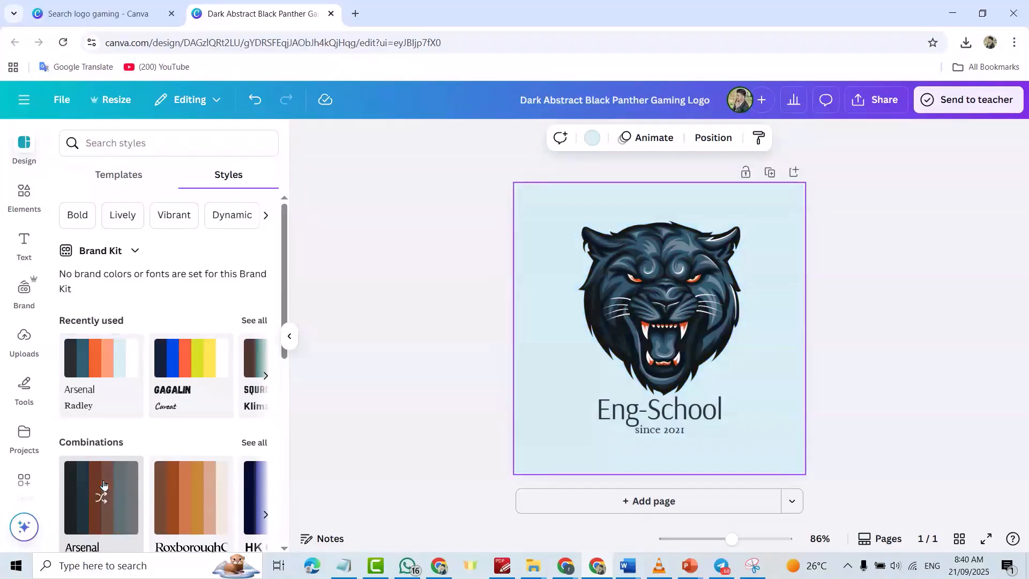
Step: Filter the styles by Vibrant and try the HK Grotesk Bold, Archivo Black and Arbutus Slab combinations on the logo
click(166, 221)
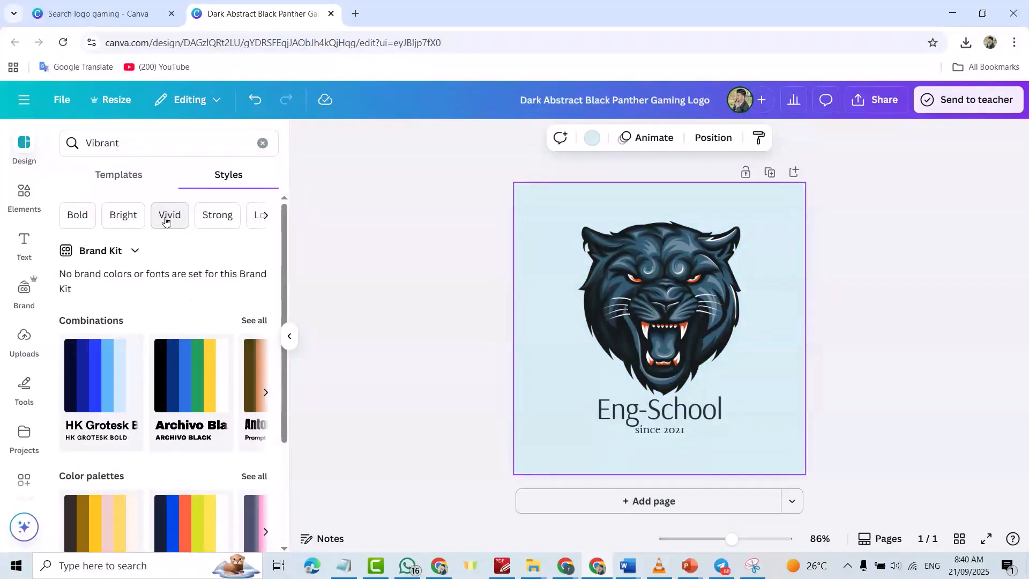
click(104, 378)
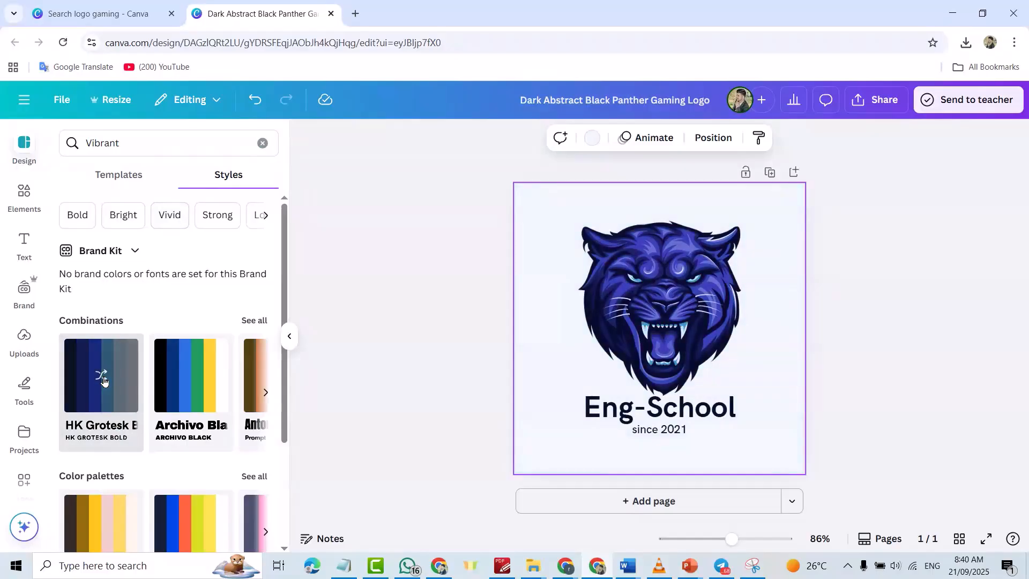
click(183, 390)
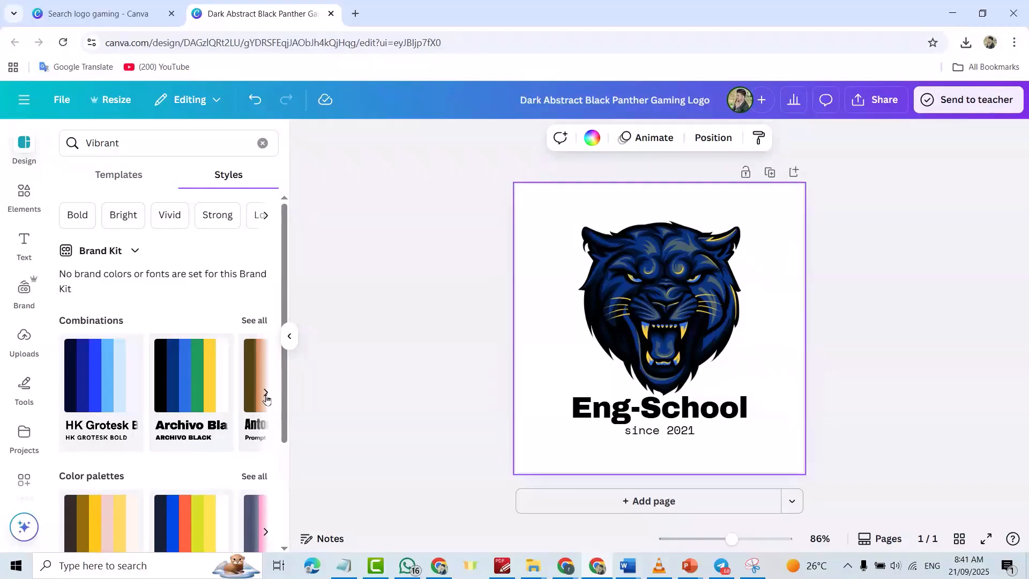
click(266, 393)
click(205, 398)
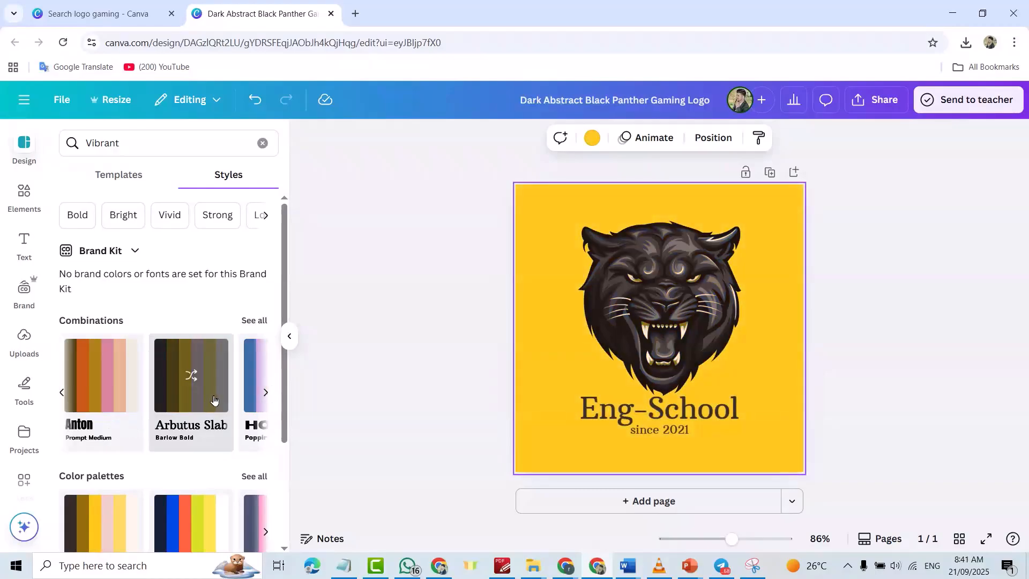
Step: Try several Vibrant color palettes on the logo, ending with the black, blue, red and yellow one
scroll(223, 379, down, 3)
click(197, 381)
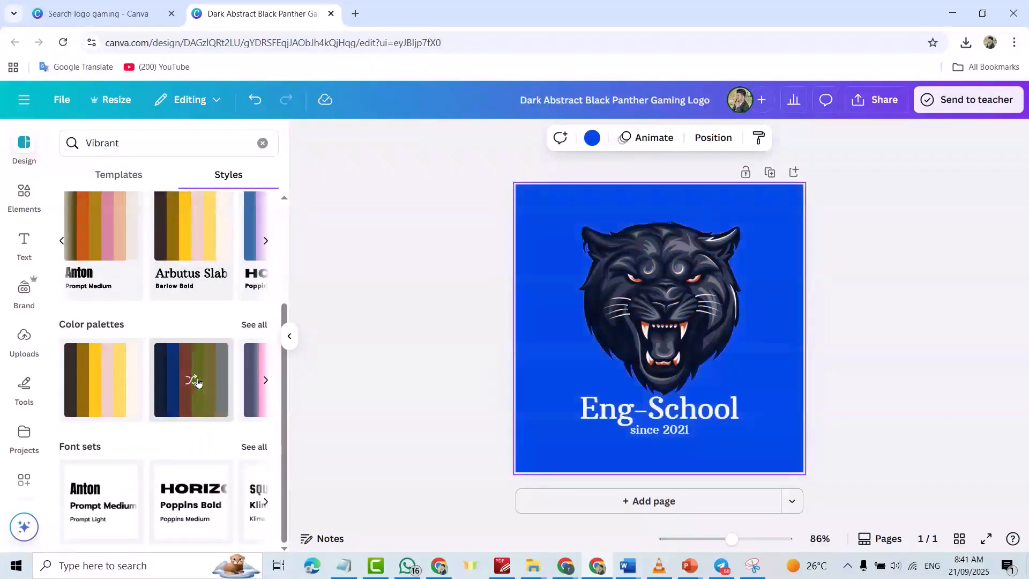
click(110, 393)
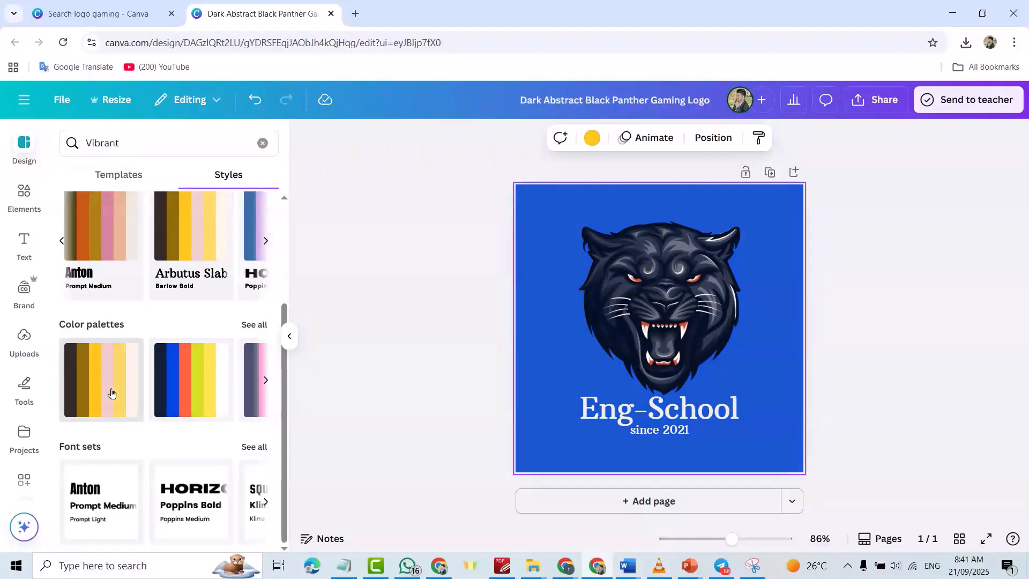
click(265, 380)
click(207, 382)
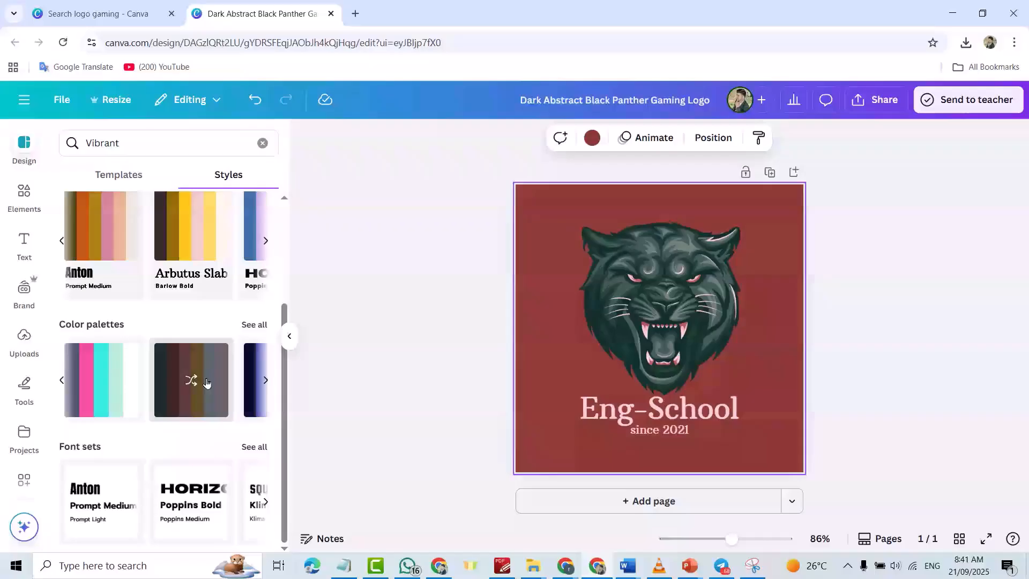
click(266, 380)
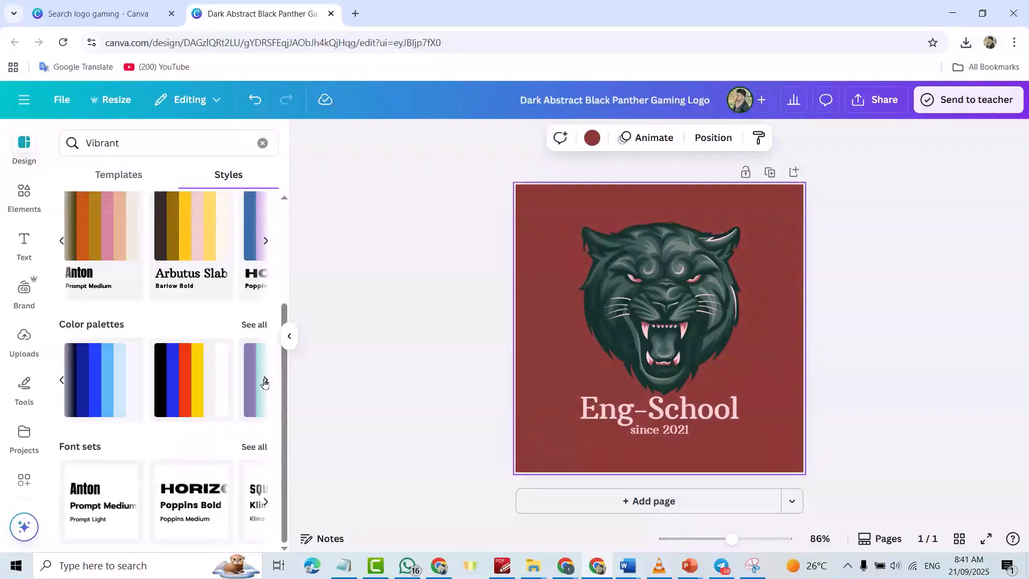
click(190, 392)
Step: Filter the styles by Bright and try the Anton and Arbutus Slab combinations on the logo
scroll(204, 388, up, 3)
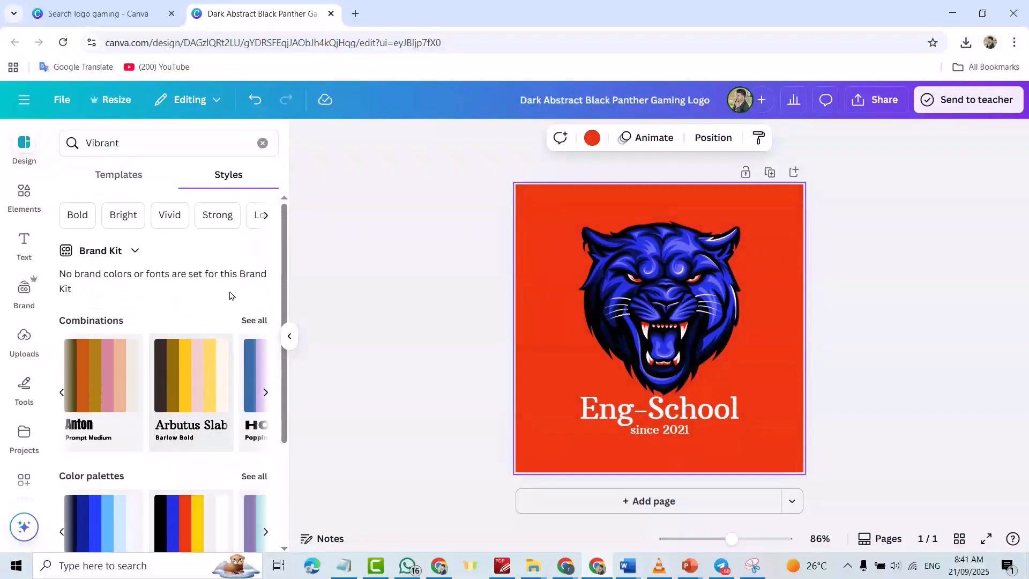
click(122, 215)
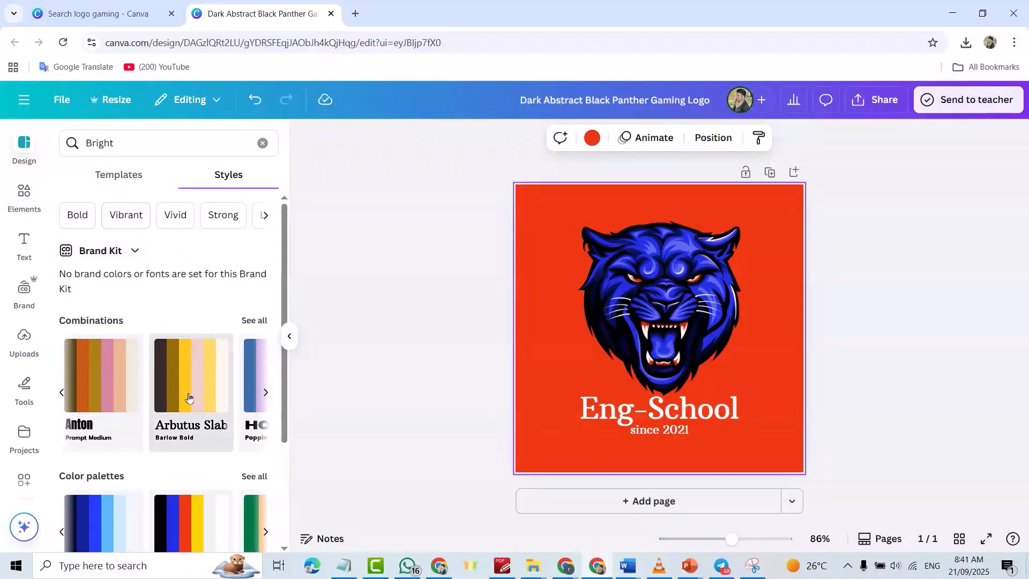
click(114, 369)
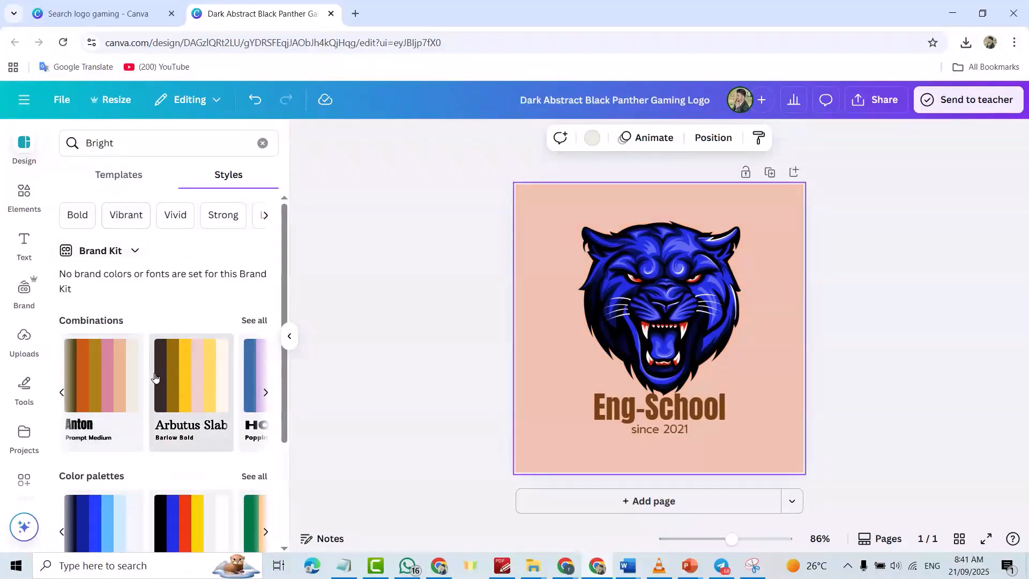
click(162, 379)
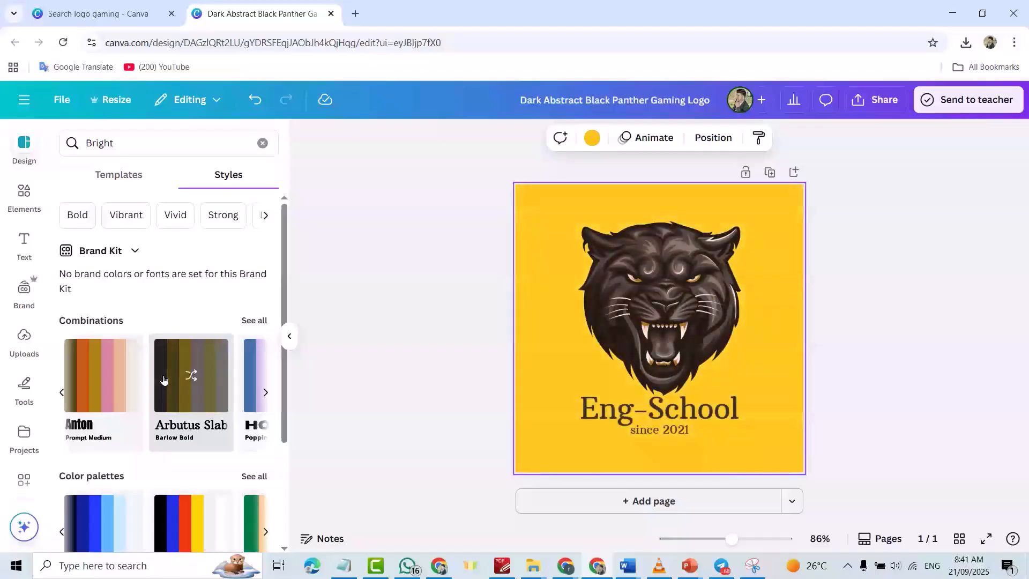
Step: Filter the styles by Strong and try the Anton combination, followed by the black-and-orange and navy-and-orange color palettes
click(176, 215)
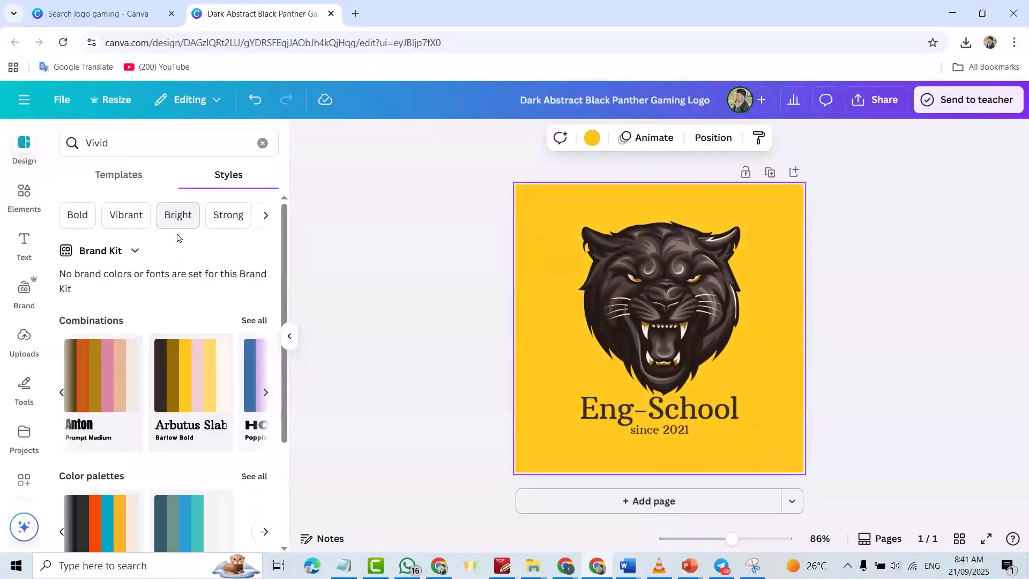
click(228, 215)
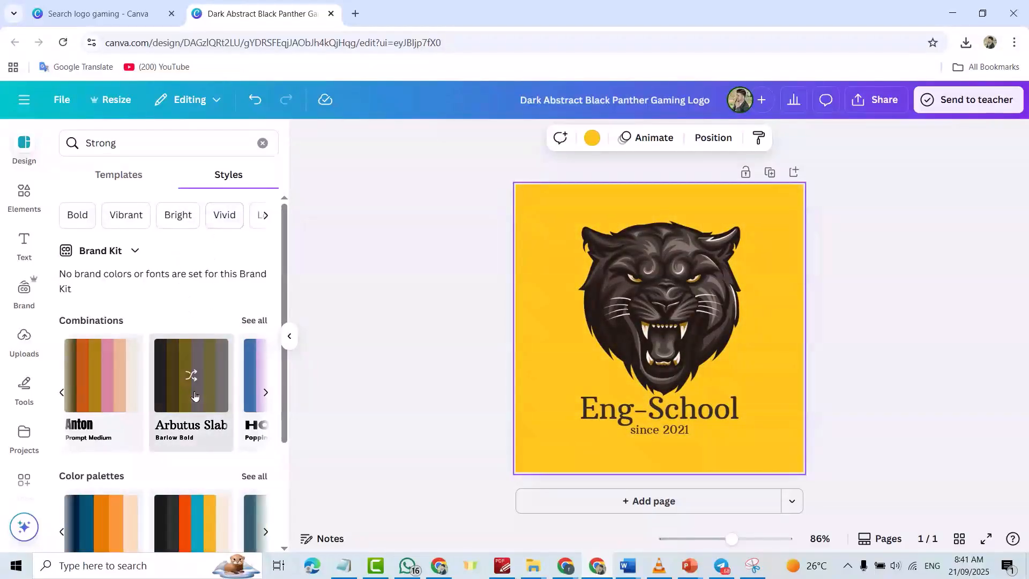
click(103, 370)
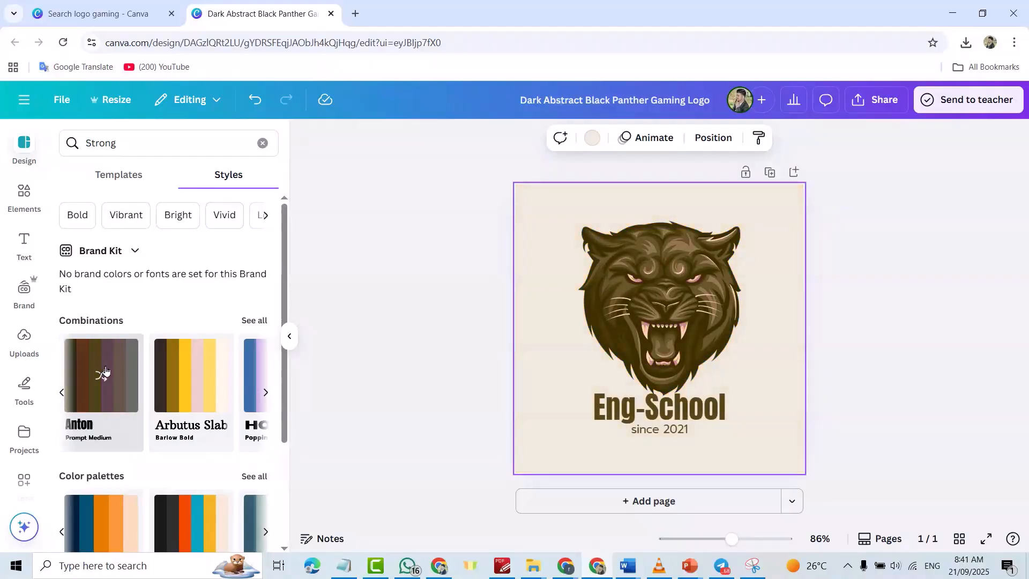
scroll(148, 429, down, 3)
click(171, 390)
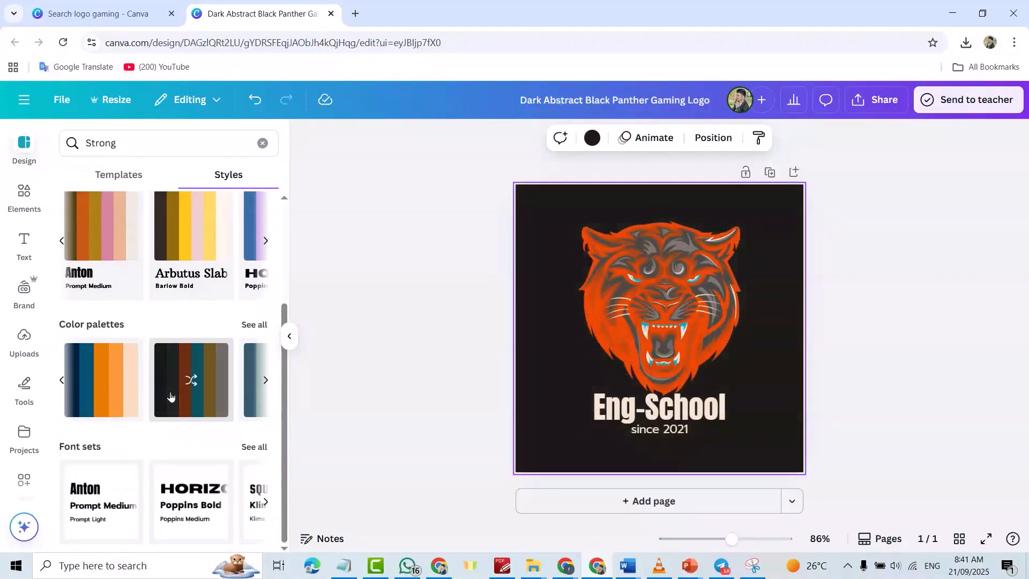
click(122, 396)
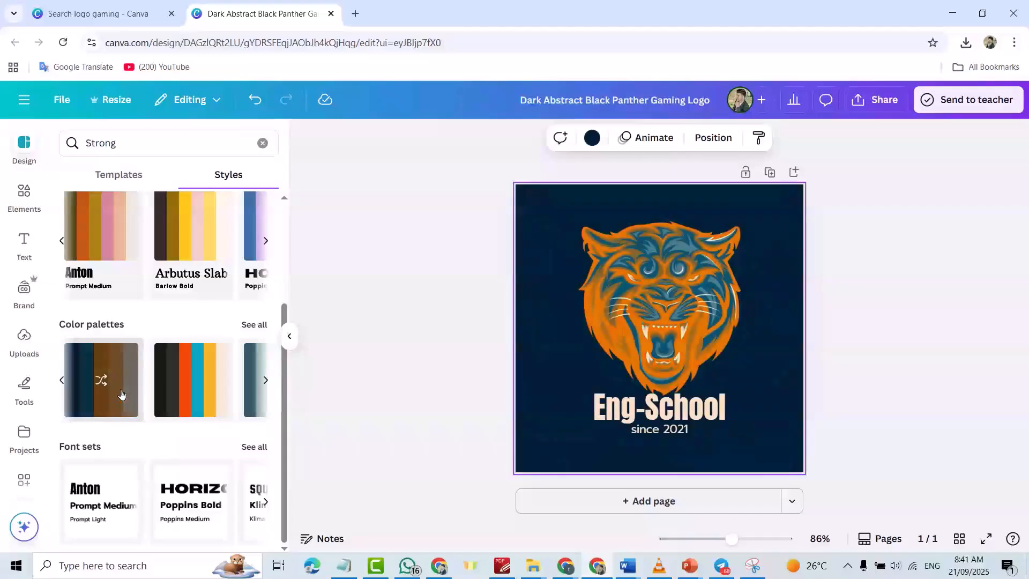
Step: Try the Barlow Bold combination and the blue Vibrant color palette on the logo
scroll(228, 376, up, 3)
click(265, 392)
click(194, 386)
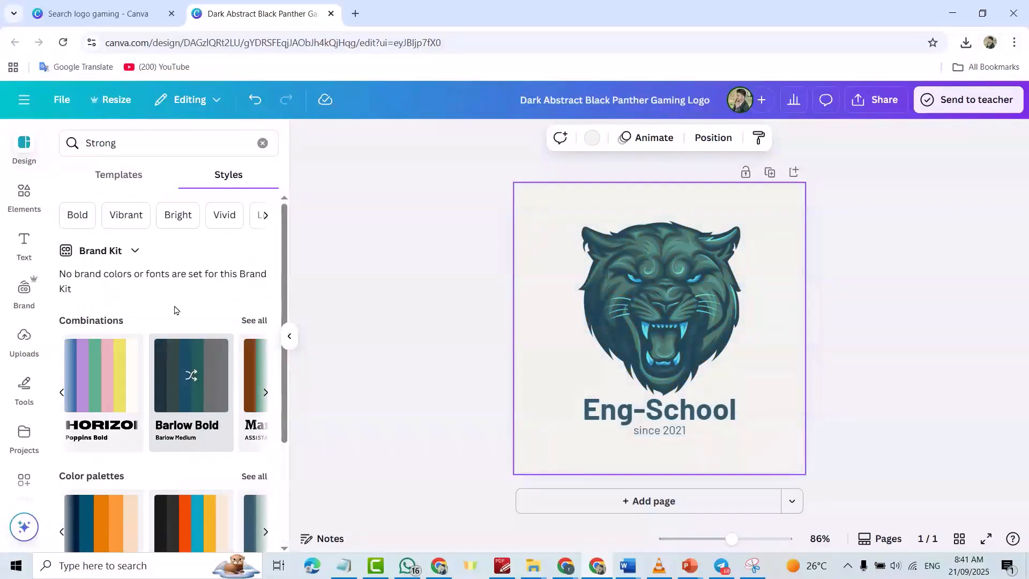
click(126, 214)
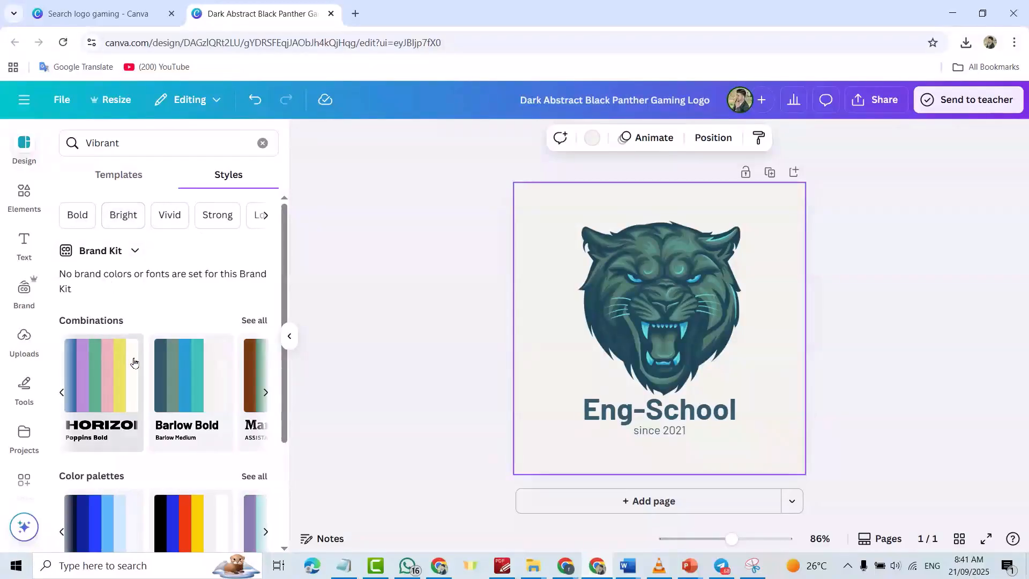
scroll(107, 416, down, 2)
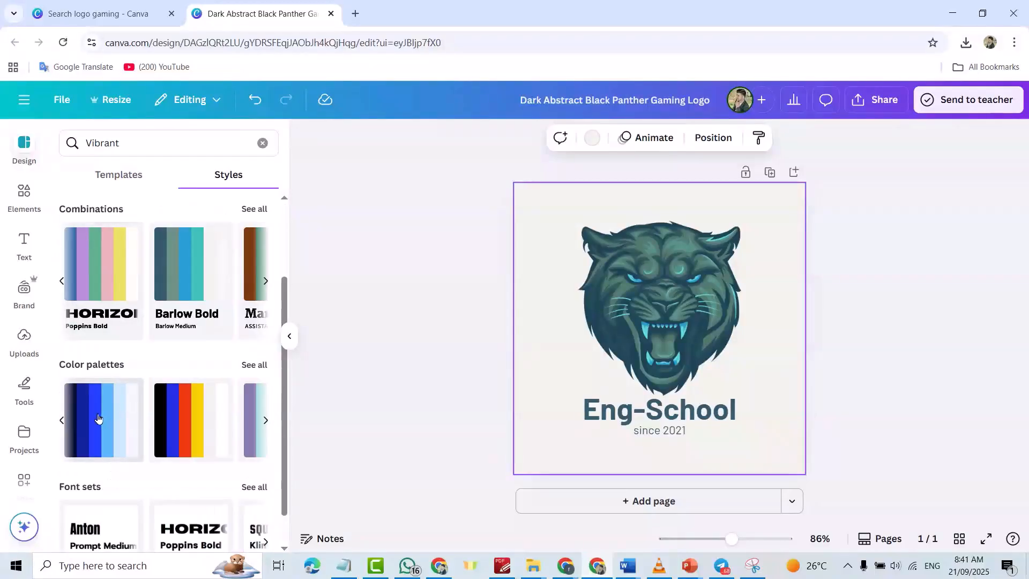
click(98, 419)
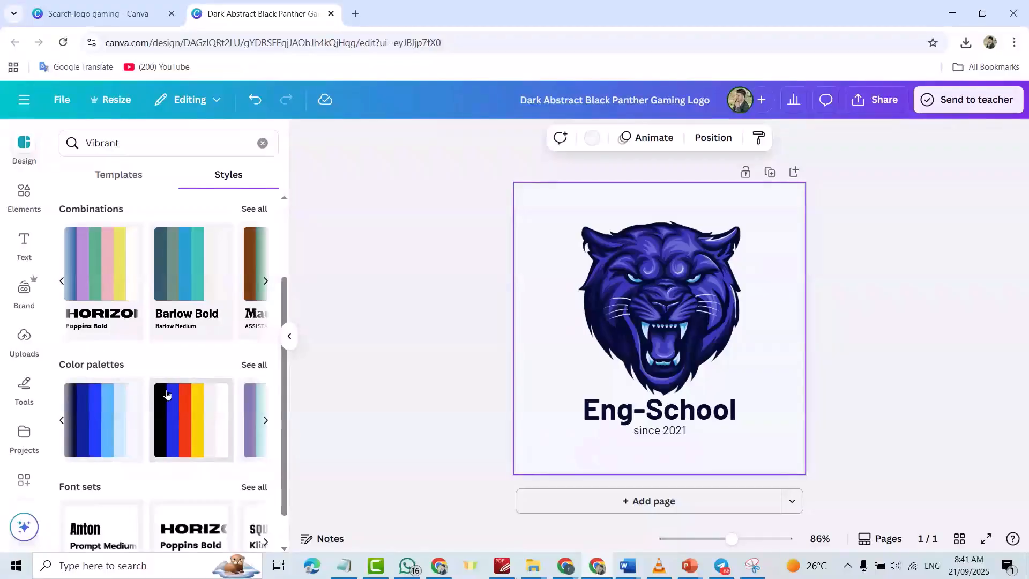
Step: Apply the Squada One and Klima style combination to the logo
scroll(154, 404, up, 2)
click(265, 396)
click(266, 398)
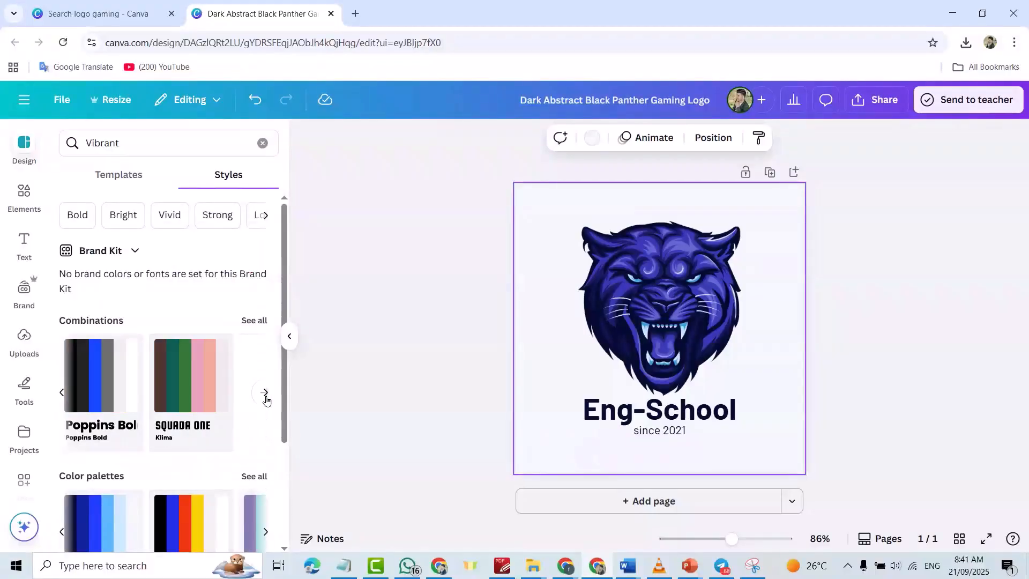
click(201, 391)
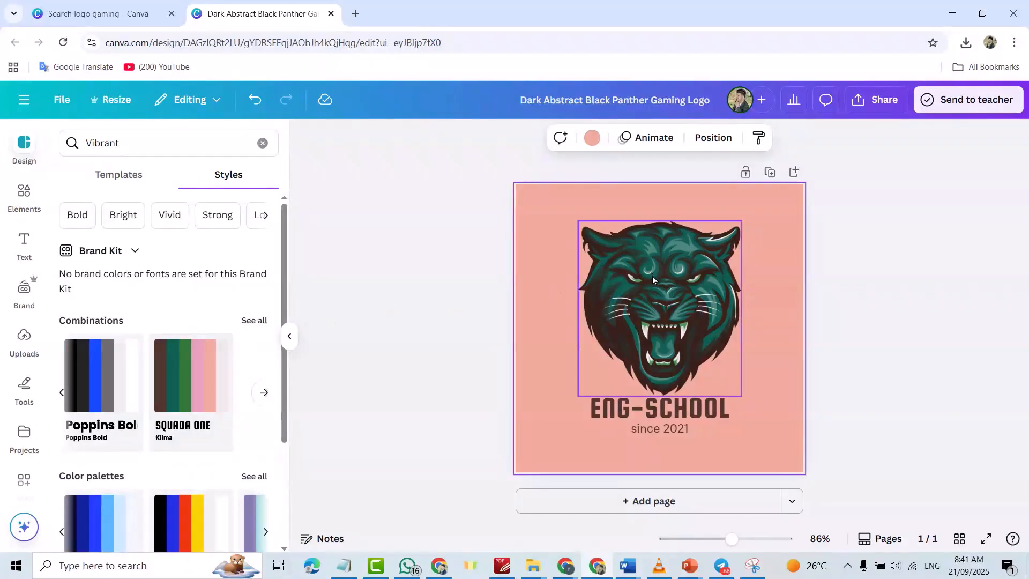
Step: Try the Brittany font on the ENG-SCHOOL text, and settle on the Moontime font for it
click(665, 414)
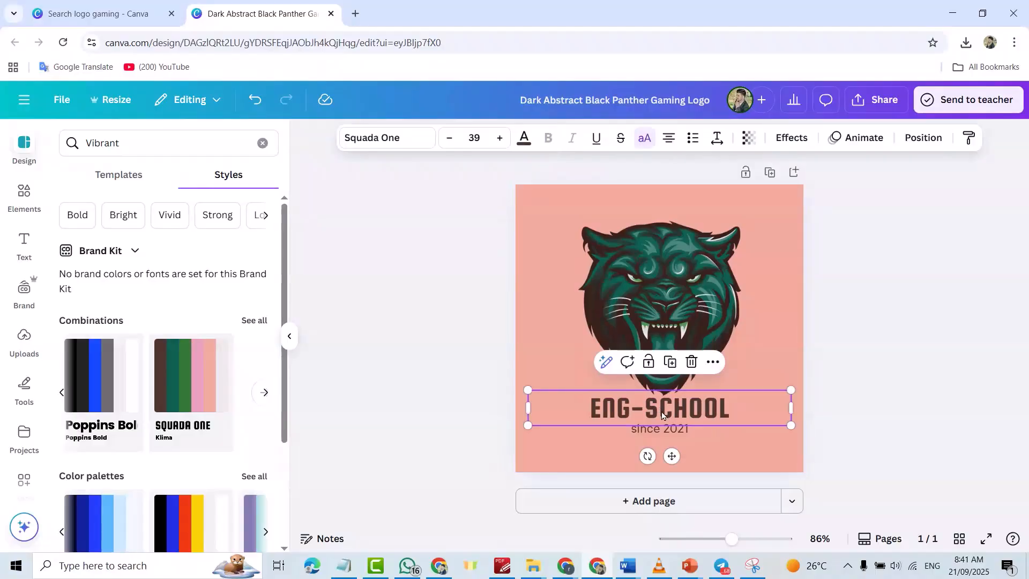
click(405, 139)
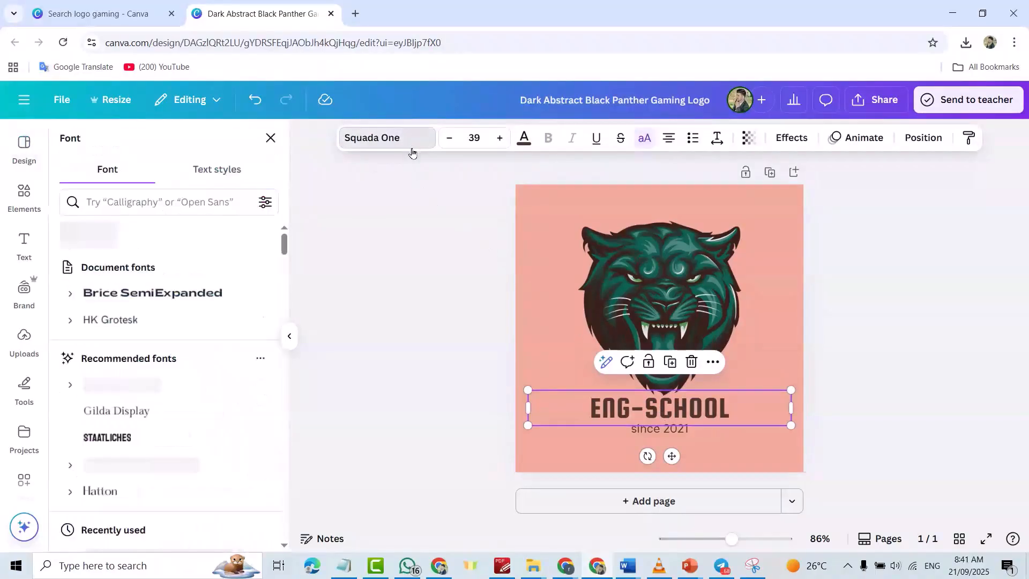
drag(280, 240, 289, 415)
drag(292, 426, 298, 554)
click(112, 435)
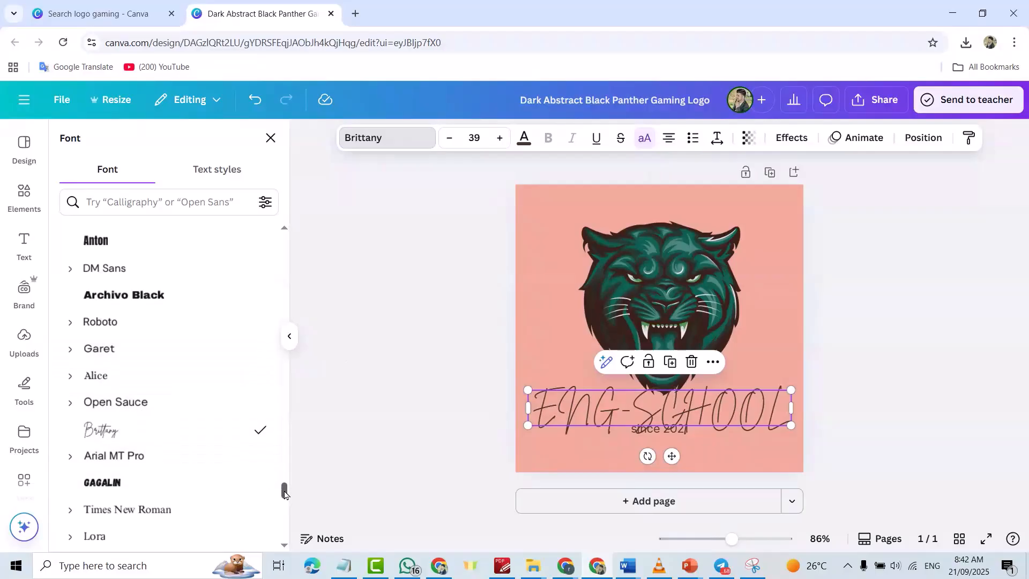
scroll(285, 494, down, 3)
click(152, 414)
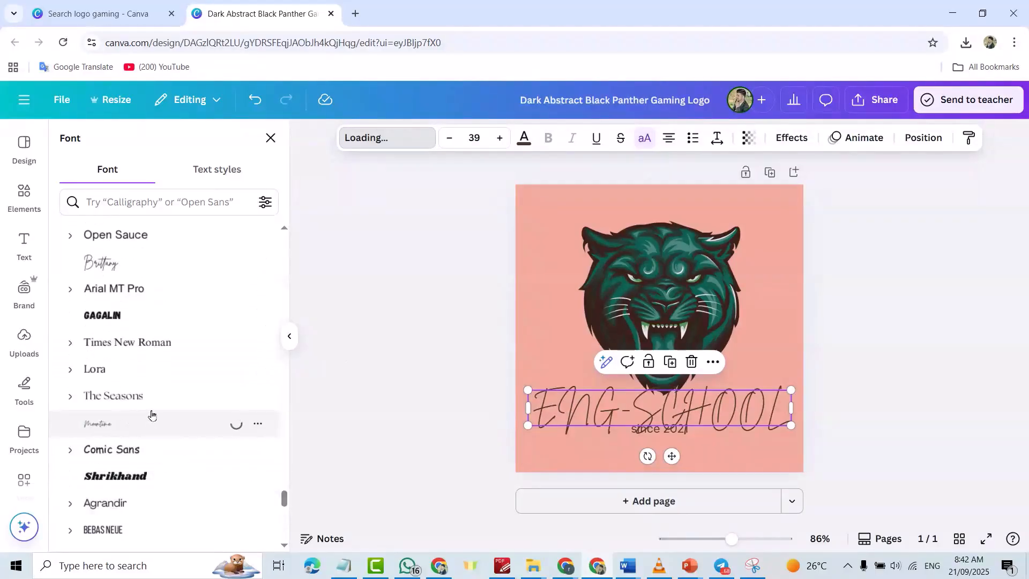
click(863, 297)
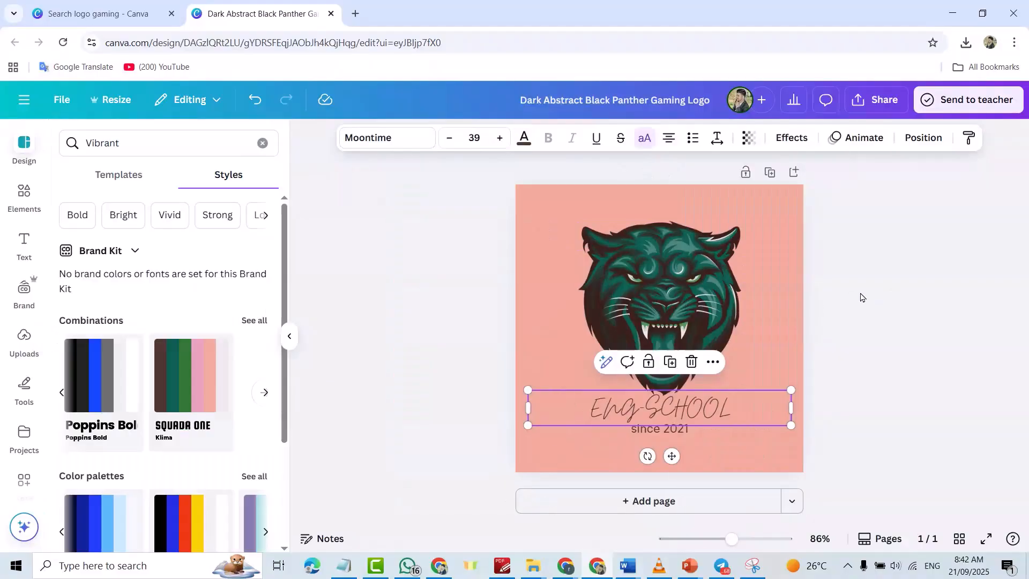
click(855, 253)
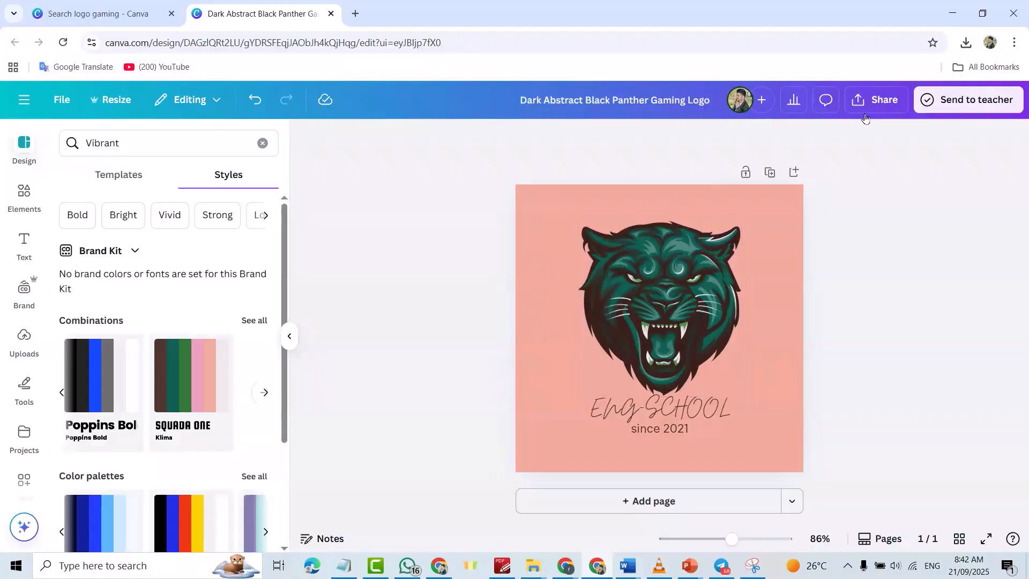
Step: Download the finished logo as a PNG file
click(864, 104)
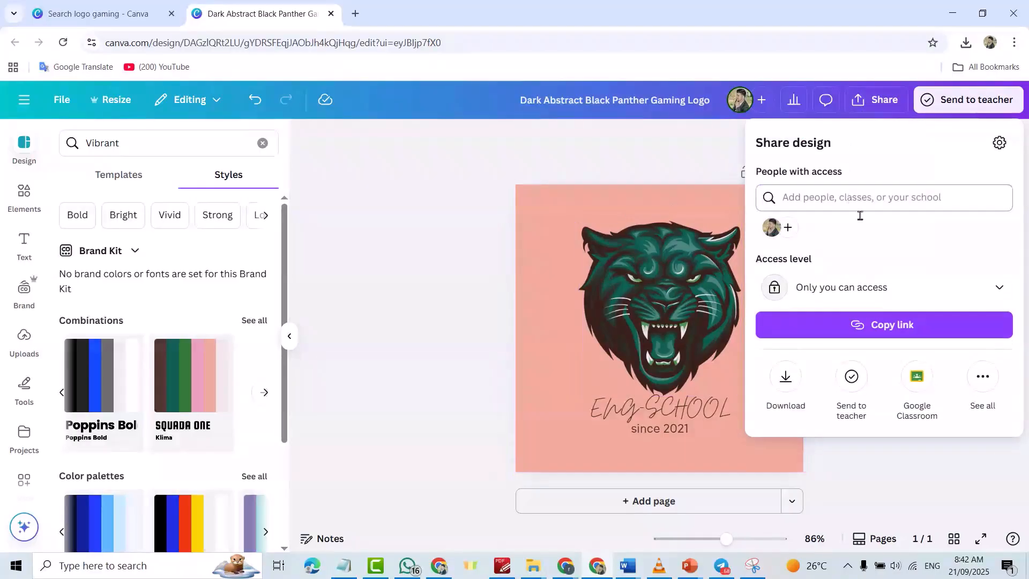
click(786, 379)
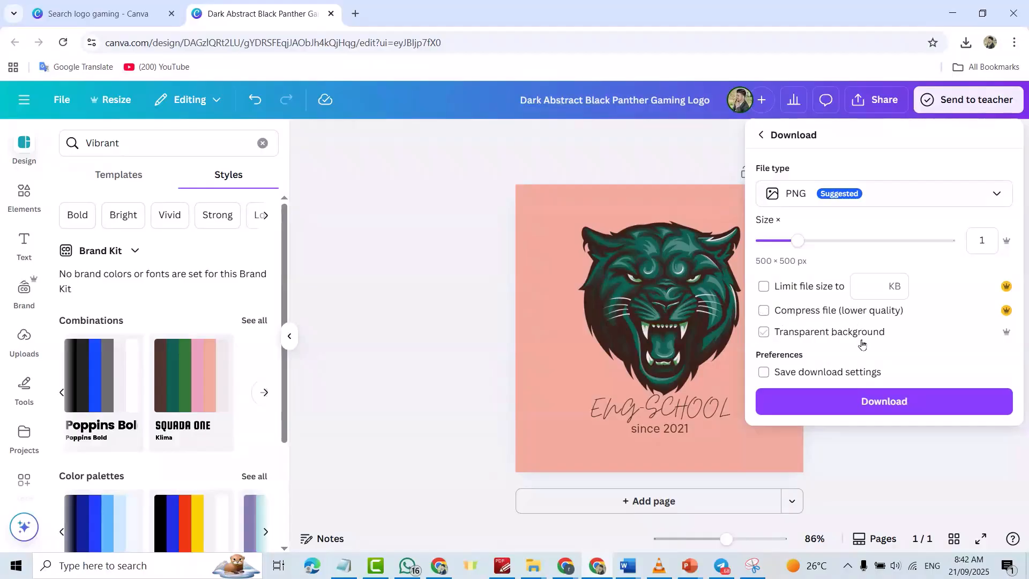
click(872, 402)
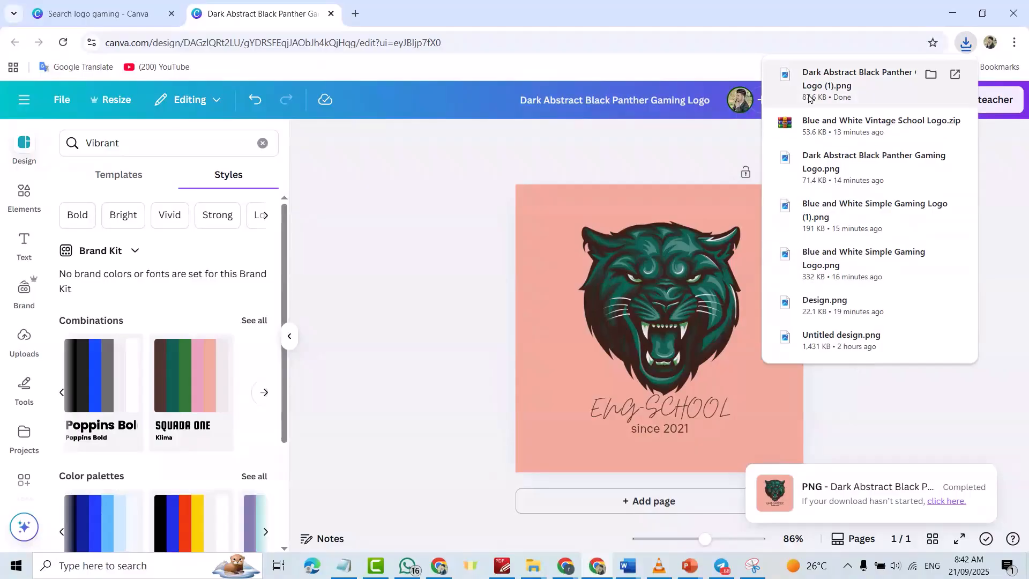
Step: Switch to the PowerPoint presentation and move the Borcelle logo up to the slide's upper-left corner
mouse_move(697, 568)
click(781, 531)
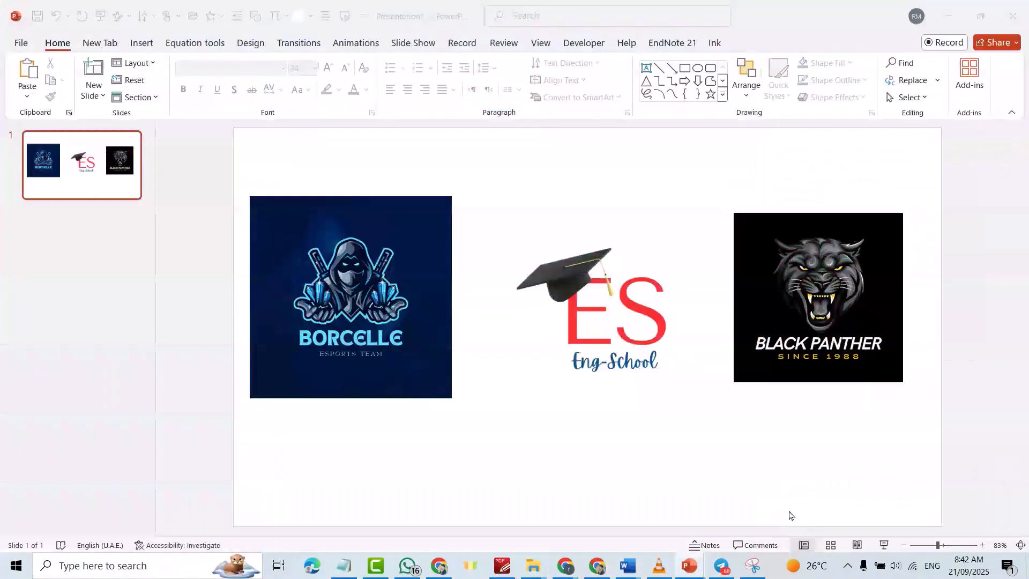
drag(323, 292, 319, 233)
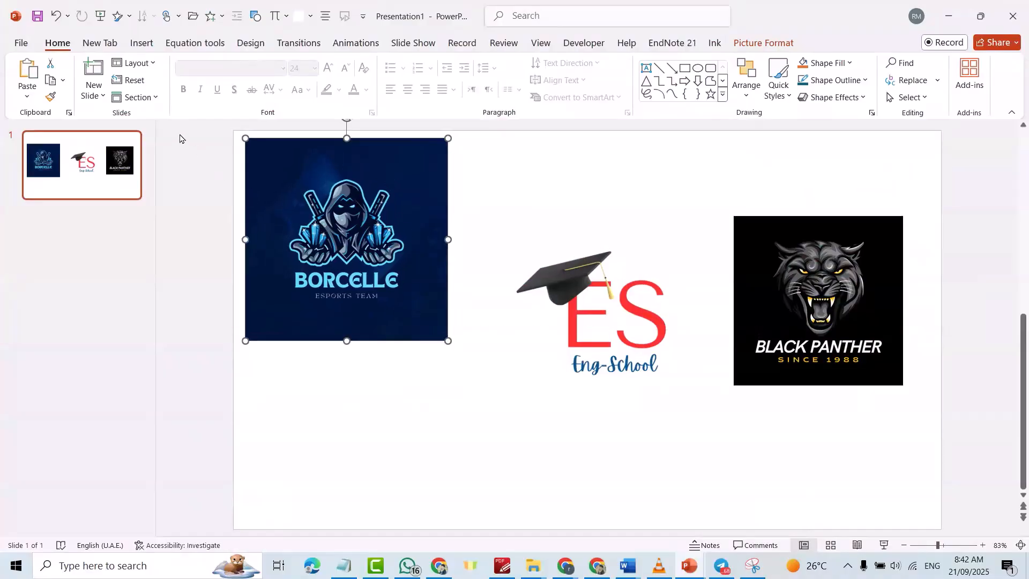
Step: Insert the downloaded picture Dark Abstract Black Panther Gaming Logo (1) from the Downloads folder onto the slide
click(141, 44)
click(109, 73)
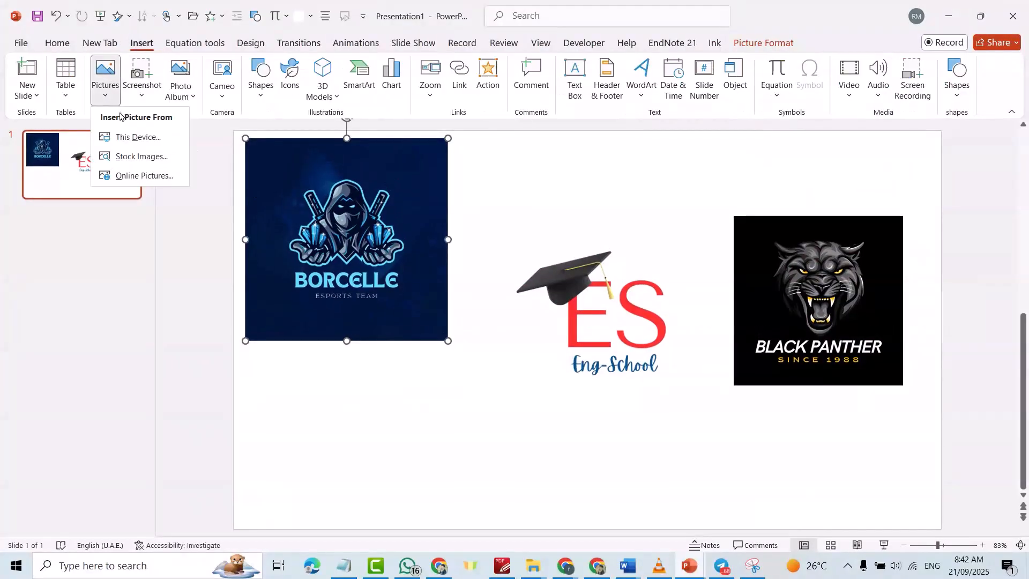
click(124, 138)
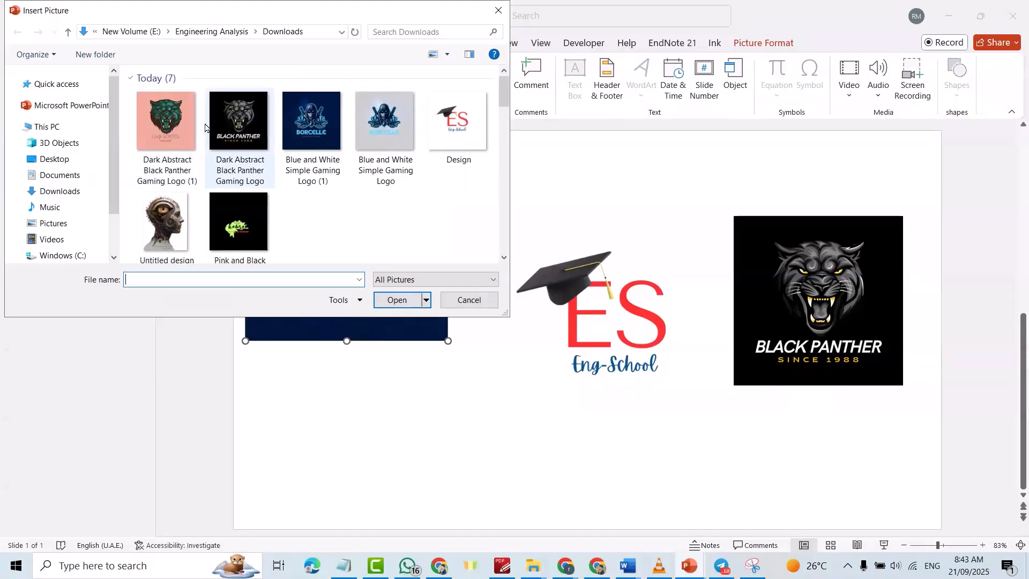
click(187, 132)
click(397, 300)
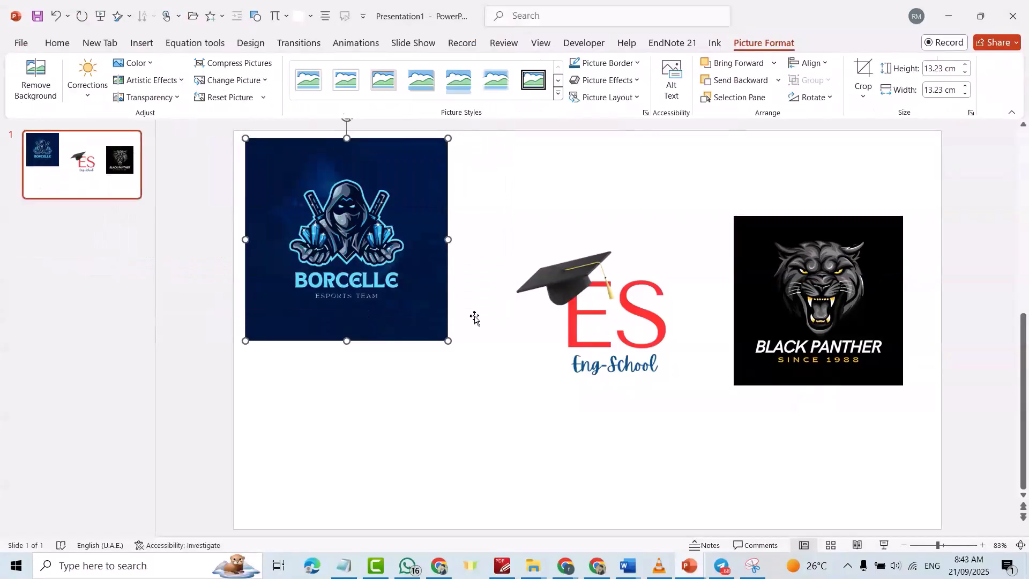
Step: Shrink the inserted panther logo to about 8 × 8 cm and place it near the slide's lower edge, between the Borcelle and ES logos
drag(599, 310, 396, 358)
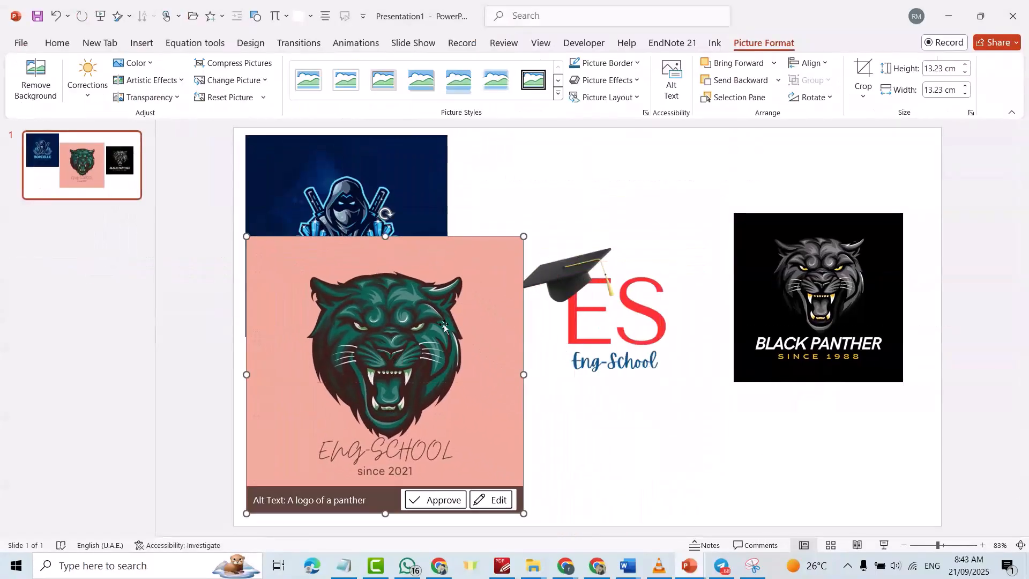
drag(525, 236, 414, 346)
drag(345, 397, 456, 403)
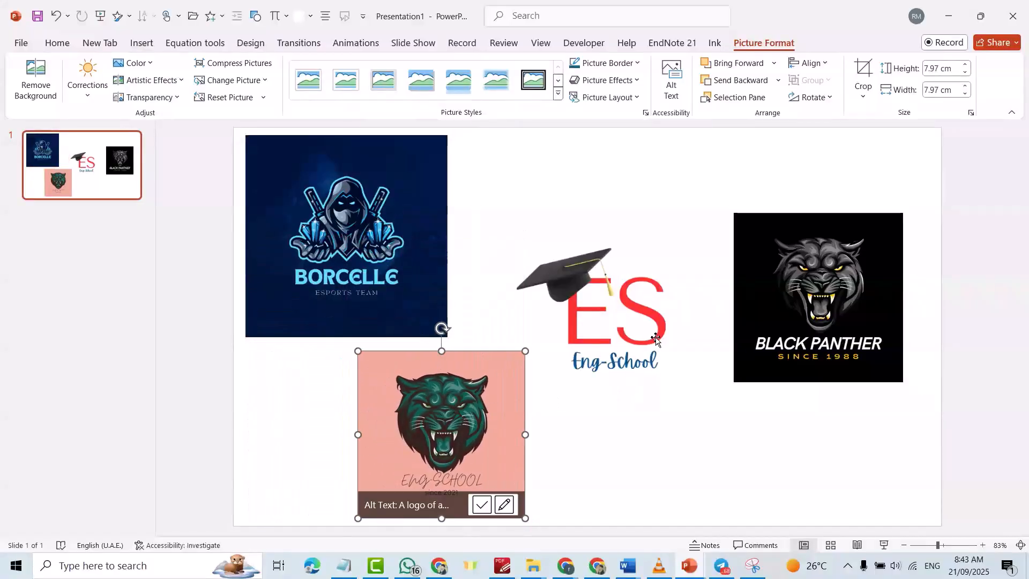